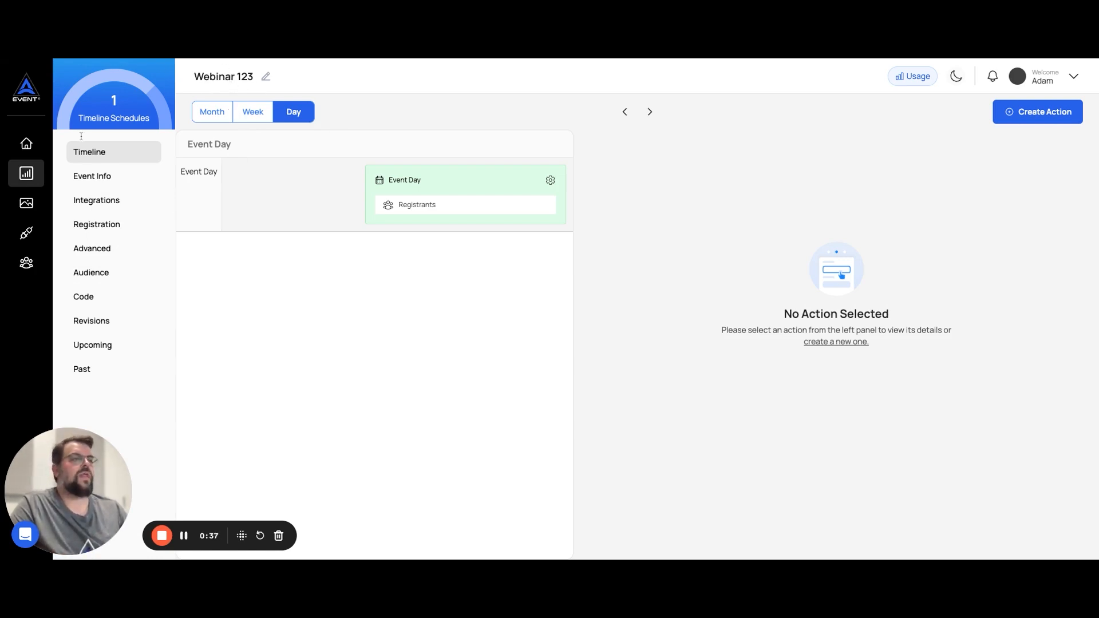
# Open the settings of the webinar's ActiveCampaign integration and select the test3 list.
pyautogui.click(96, 202)
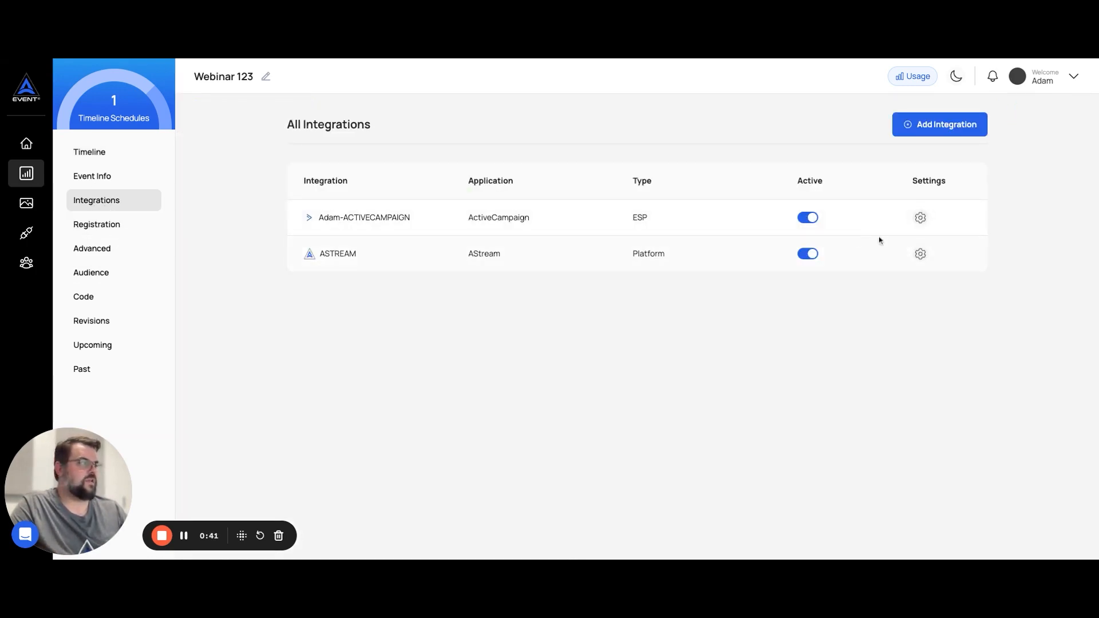
pyautogui.click(920, 218)
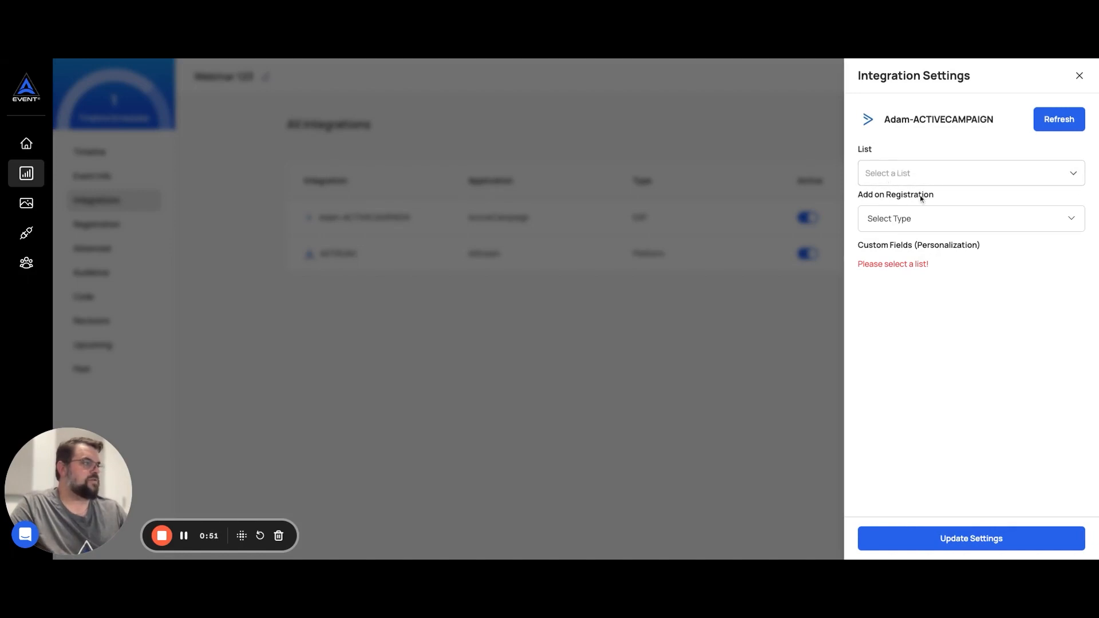
pyautogui.click(917, 226)
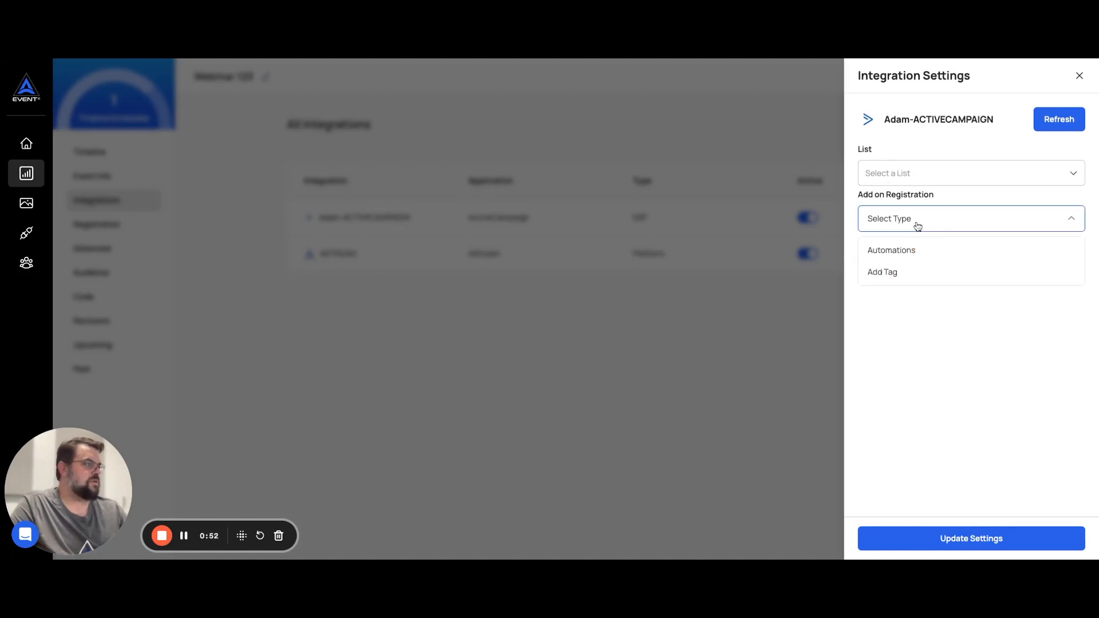
pyautogui.click(922, 177)
pyautogui.scroll(-4, 910, 241)
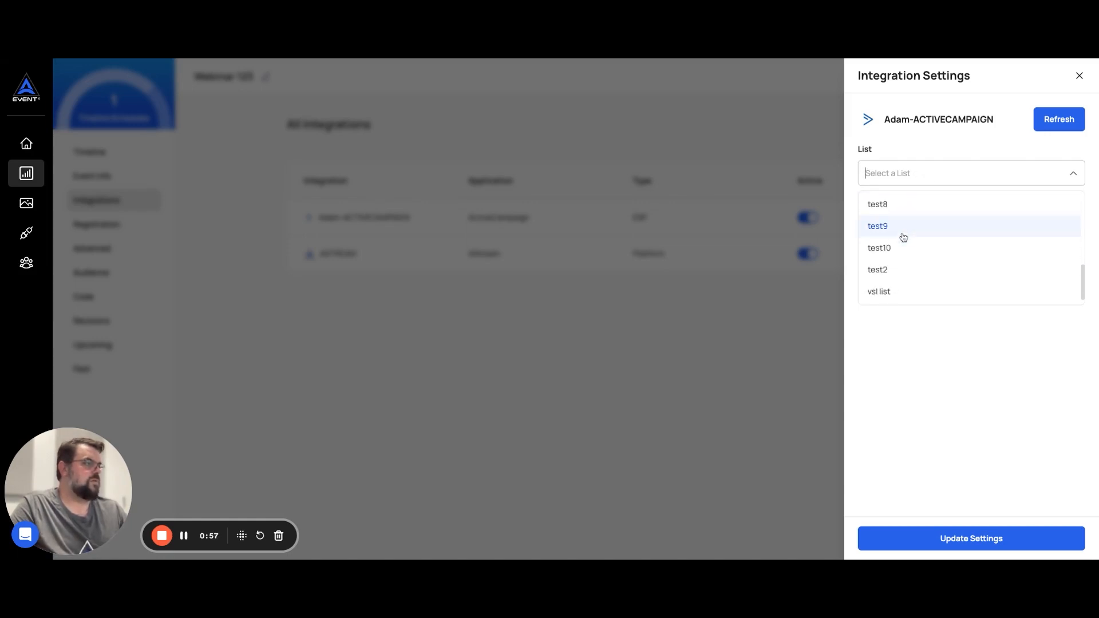
pyautogui.scroll(3, 903, 237)
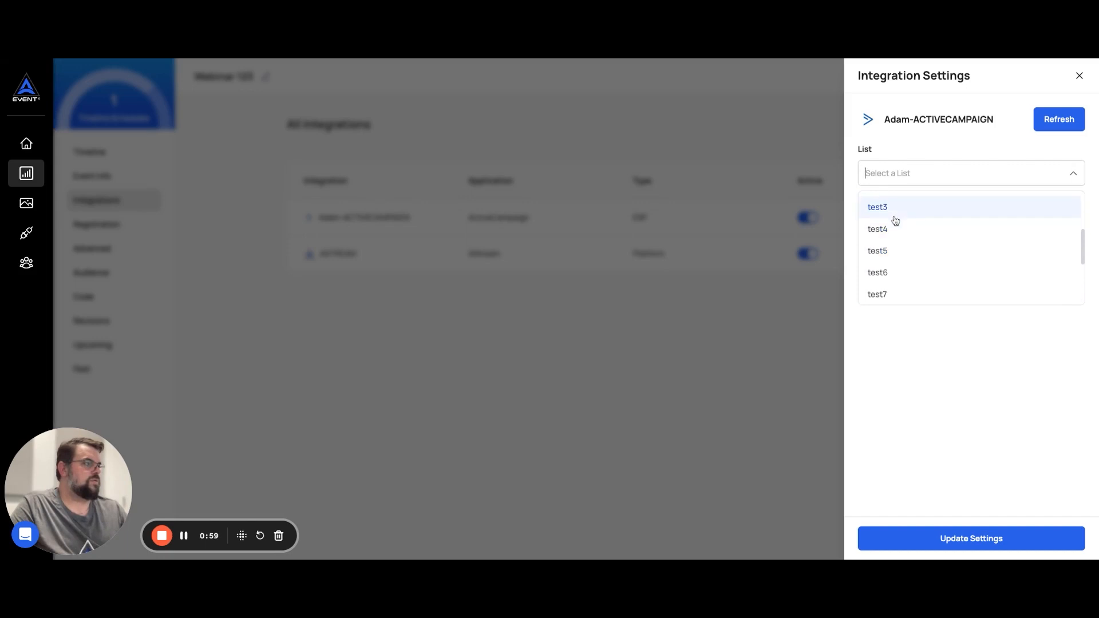
pyautogui.click(896, 207)
# Set Add on Registration to Automations with the On-Registration Email automation.
pyautogui.click(912, 221)
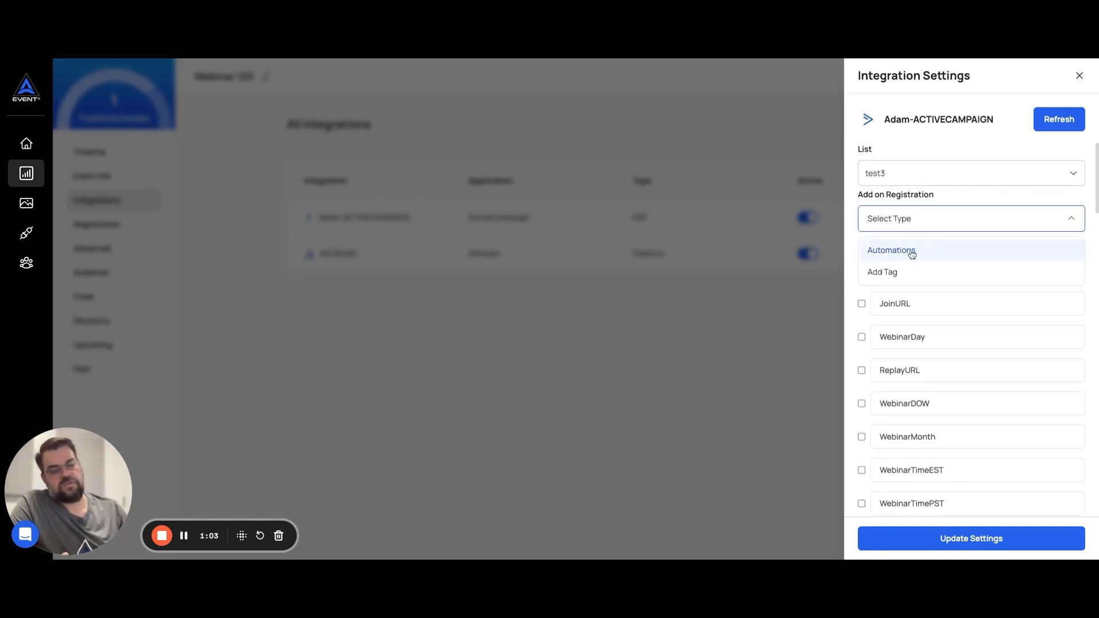
pyautogui.click(891, 250)
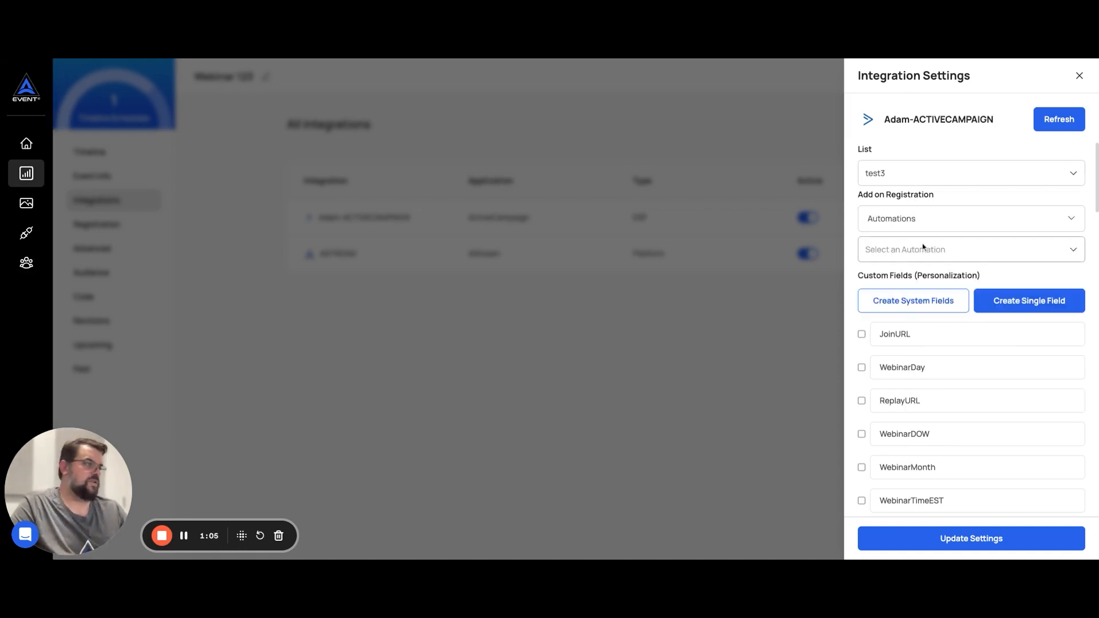
pyautogui.click(913, 258)
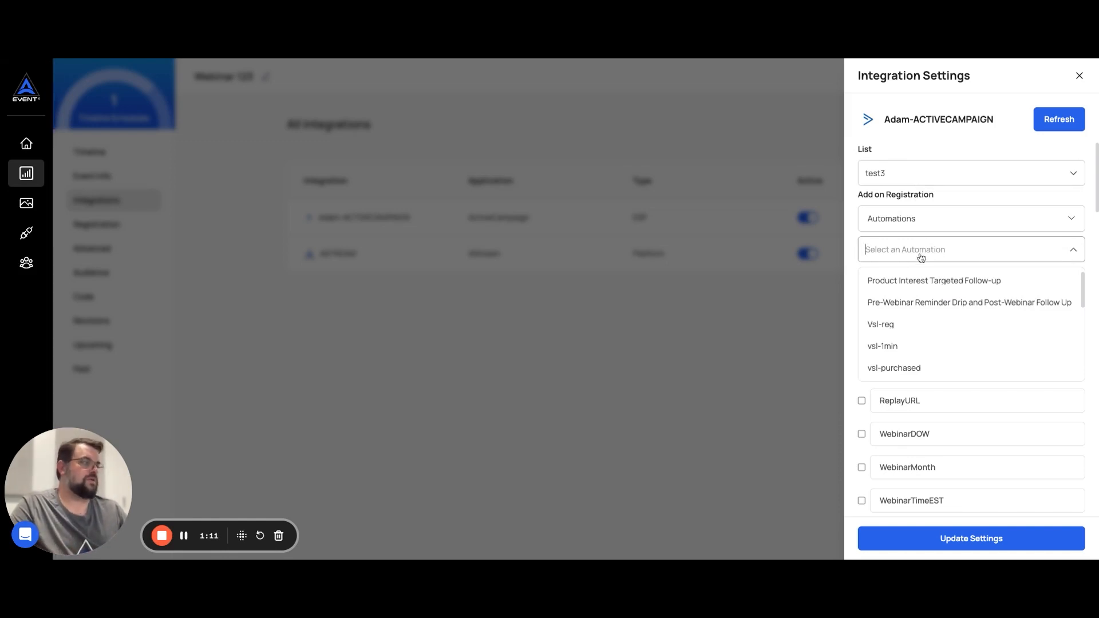
pyautogui.scroll(-3, 932, 290)
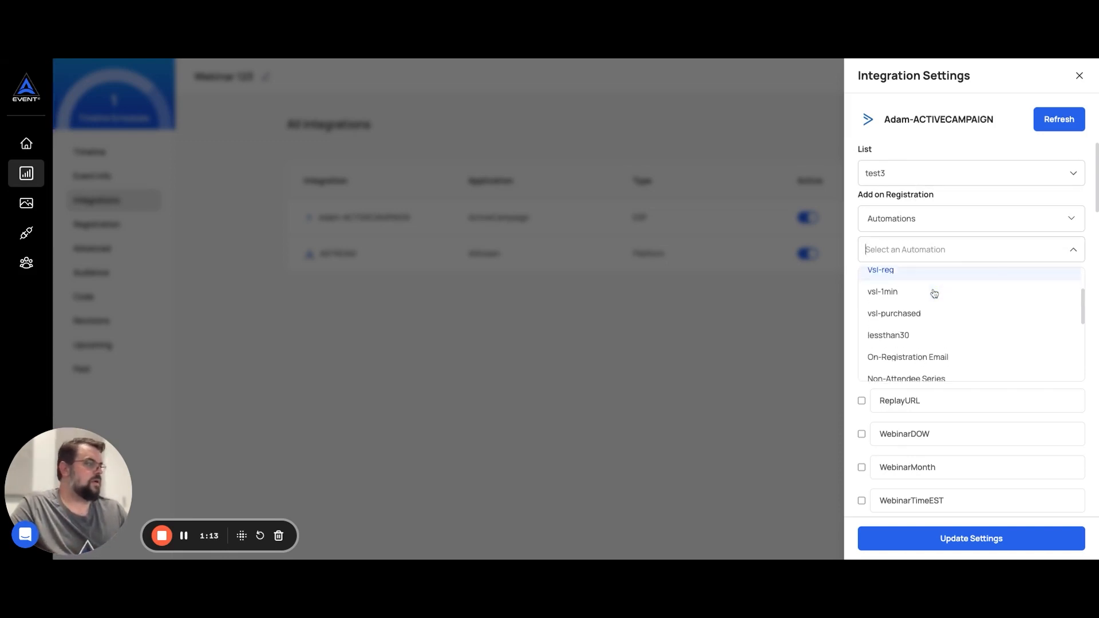
pyautogui.scroll(-2, 935, 293)
pyautogui.click(914, 325)
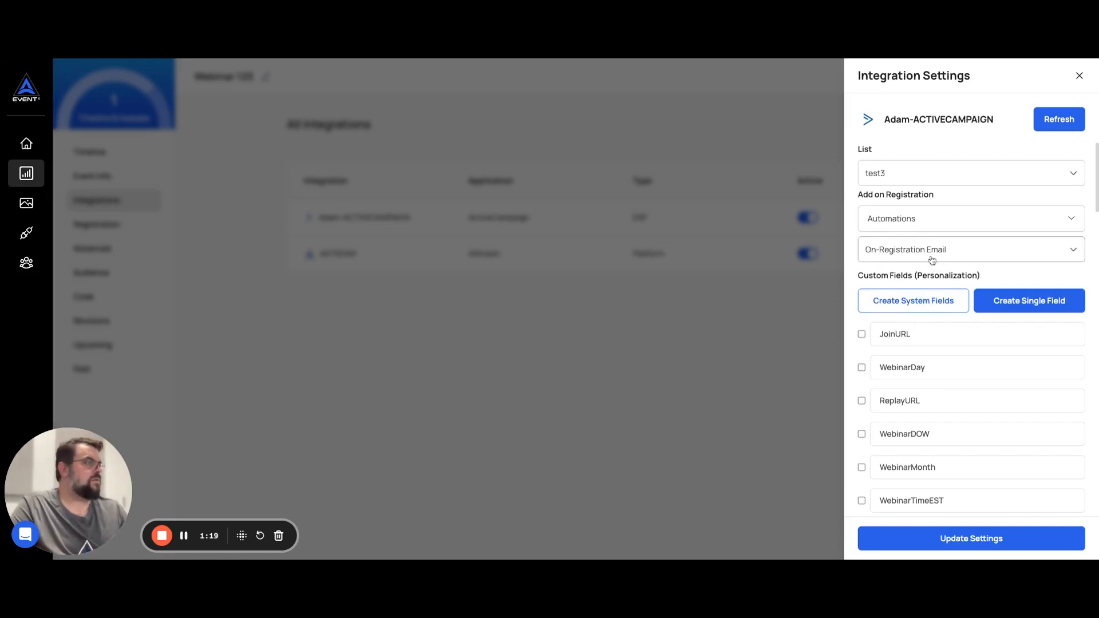
# Examine the custom personalization fields offered for the list and the option for creating a single field.
pyautogui.scroll(-3, 933, 257)
pyautogui.scroll(3, 934, 256)
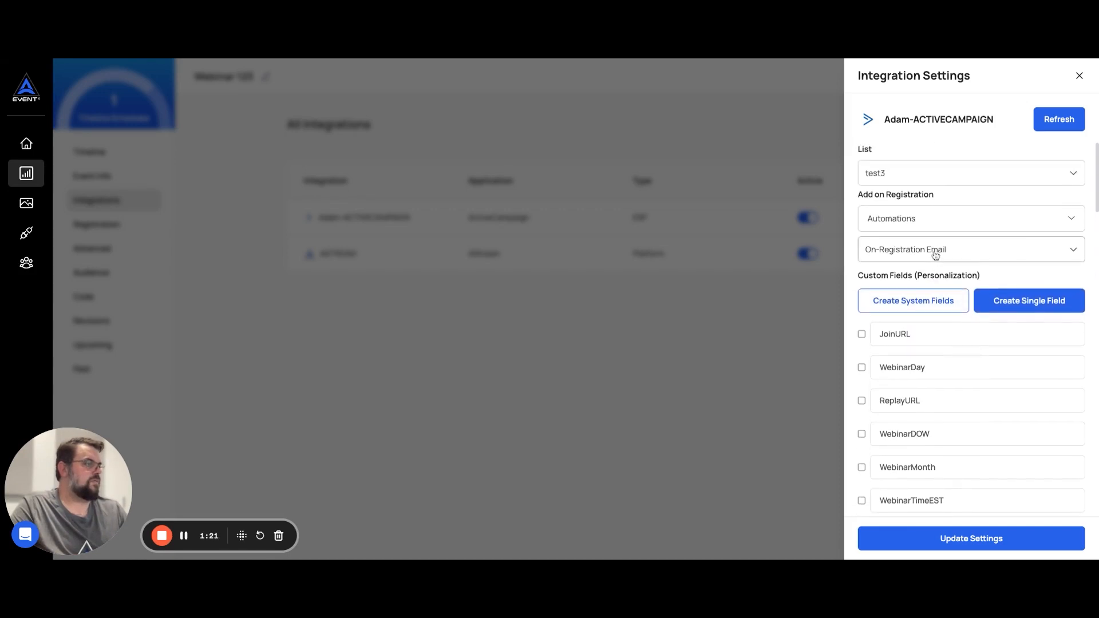
pyautogui.scroll(-3, 915, 266)
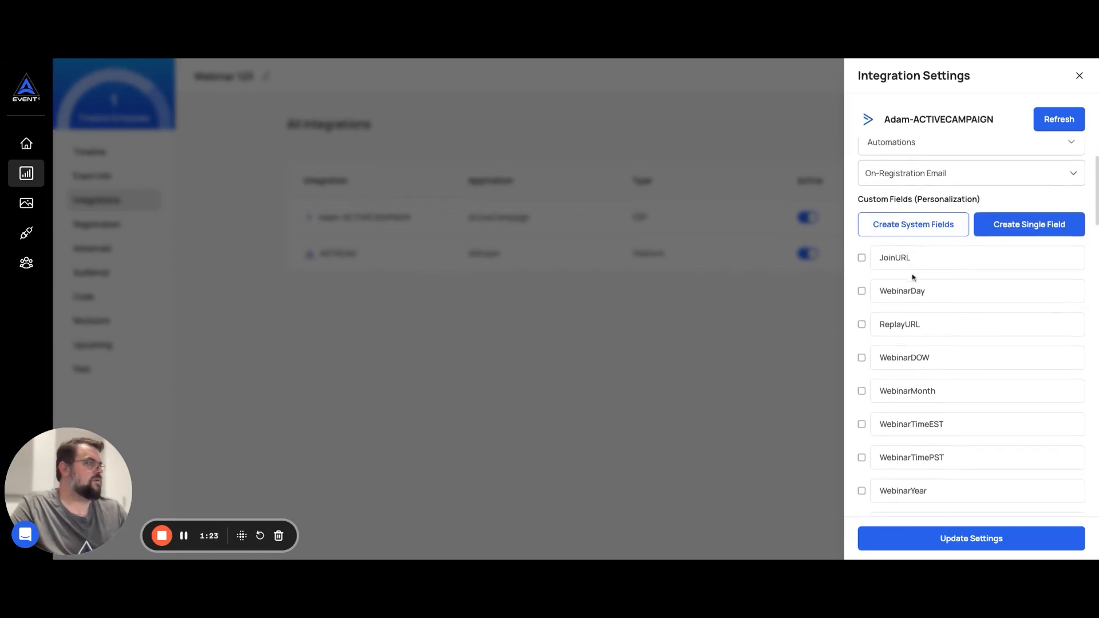
pyautogui.scroll(-1, 918, 268)
pyautogui.scroll(3, 918, 268)
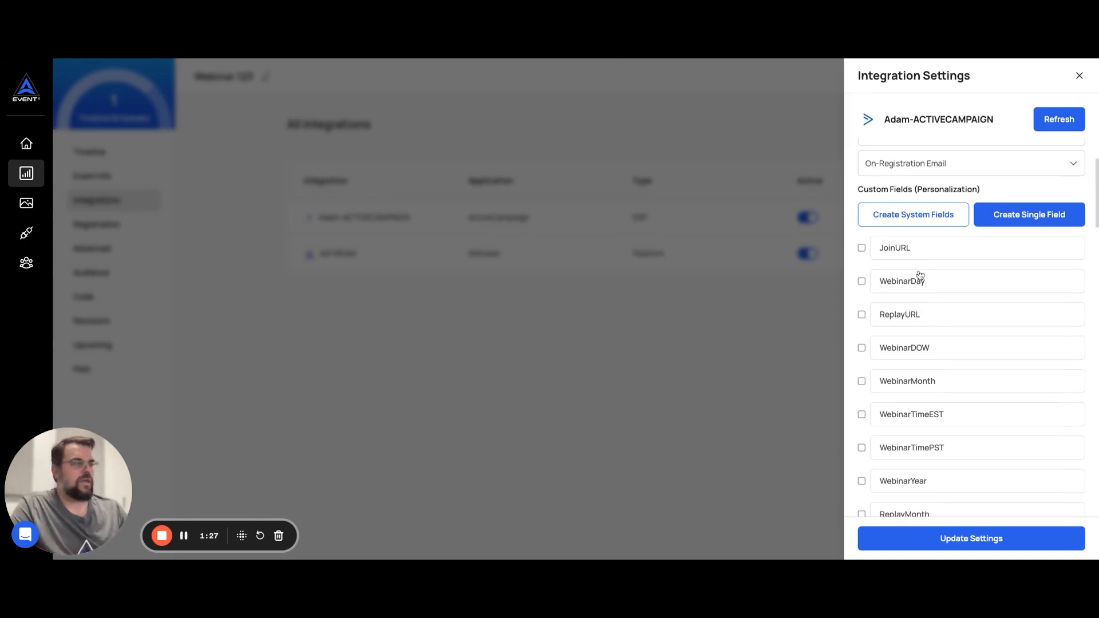
pyautogui.scroll(-1, 920, 275)
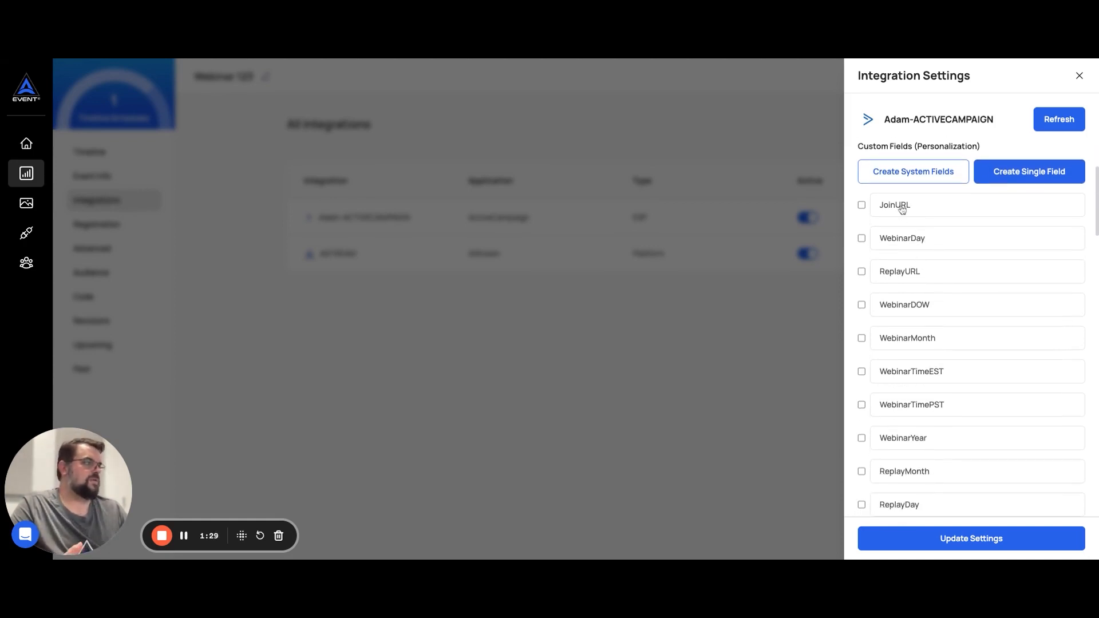
pyautogui.scroll(-1, 904, 224)
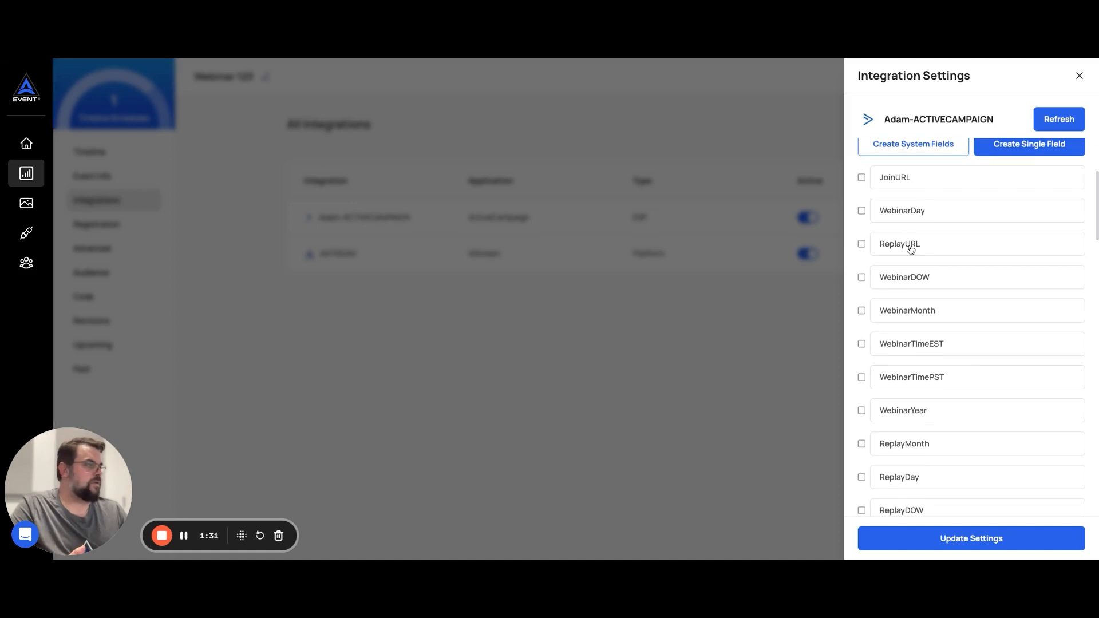
pyautogui.scroll(-5, 922, 299)
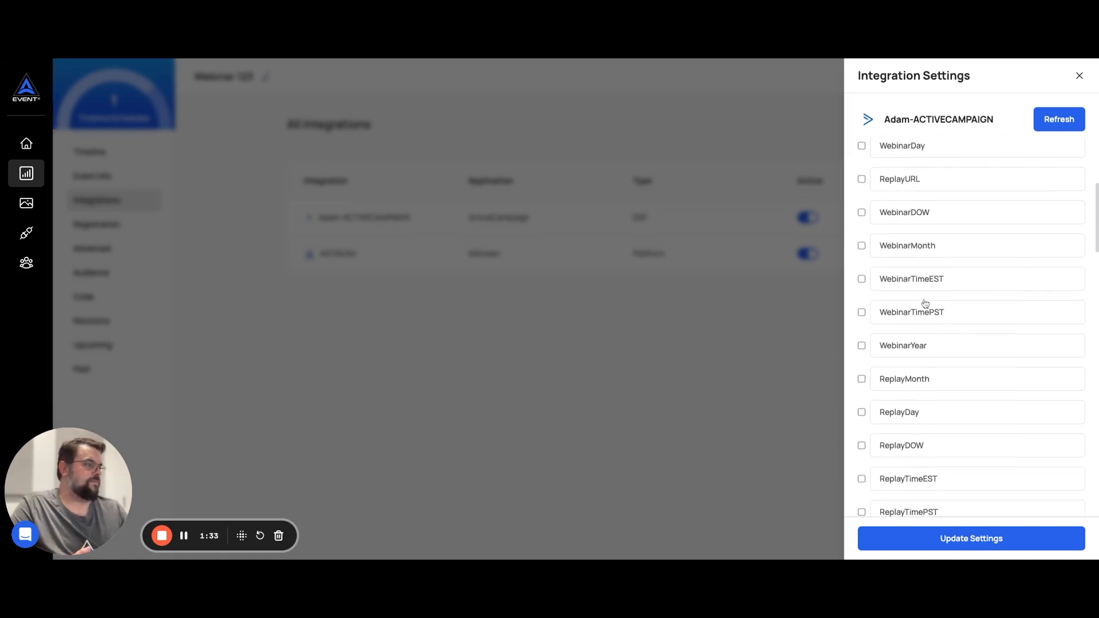
pyautogui.scroll(6, 925, 304)
pyautogui.scroll(3, 926, 303)
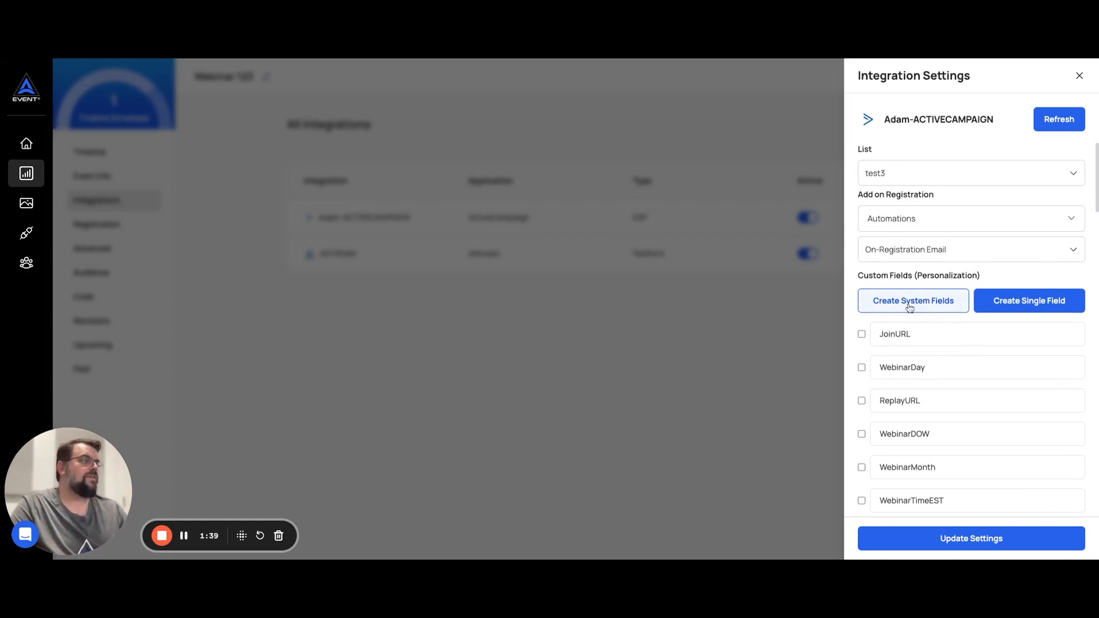
pyautogui.click(997, 299)
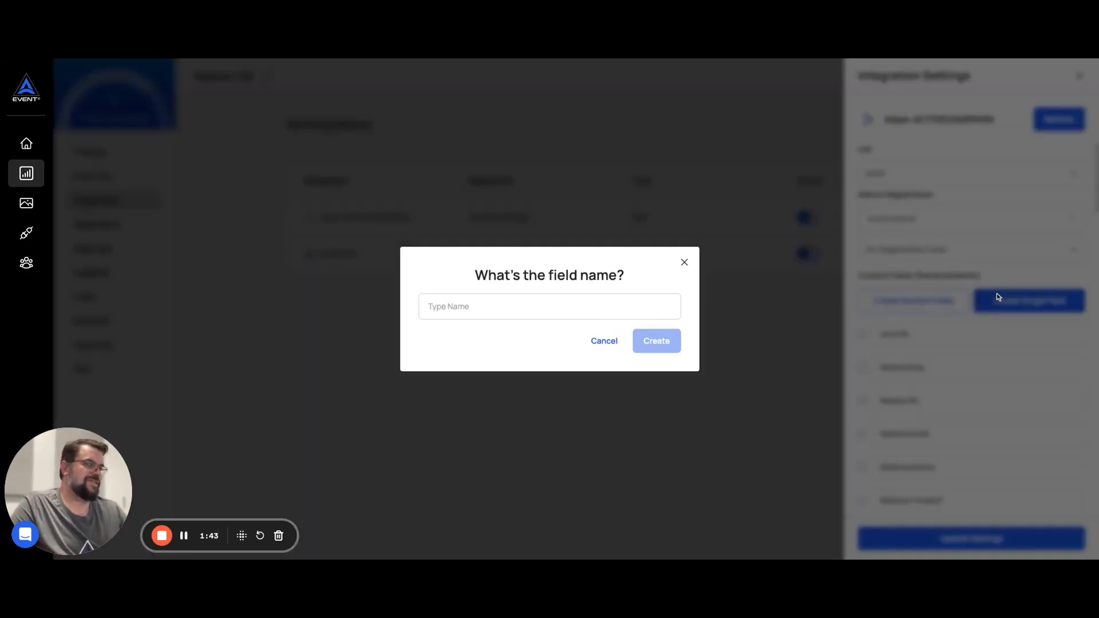
pyautogui.click(605, 344)
# Enable the JoinURL custom field and set its data source to Registrant Info.
pyautogui.click(862, 334)
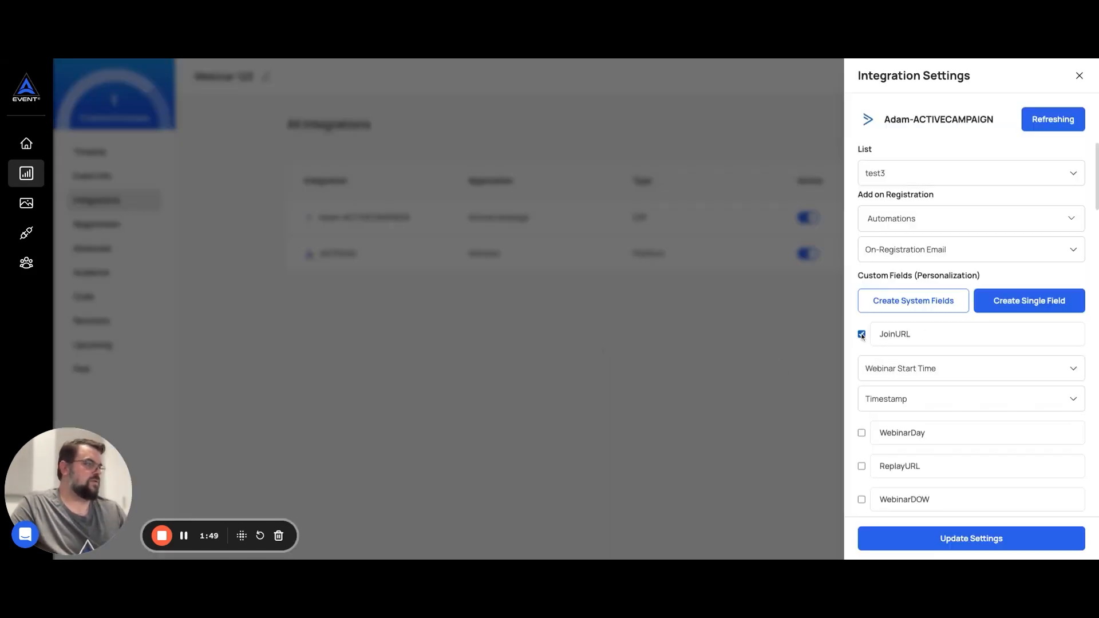
pyautogui.scroll(-1, 893, 342)
pyautogui.click(933, 333)
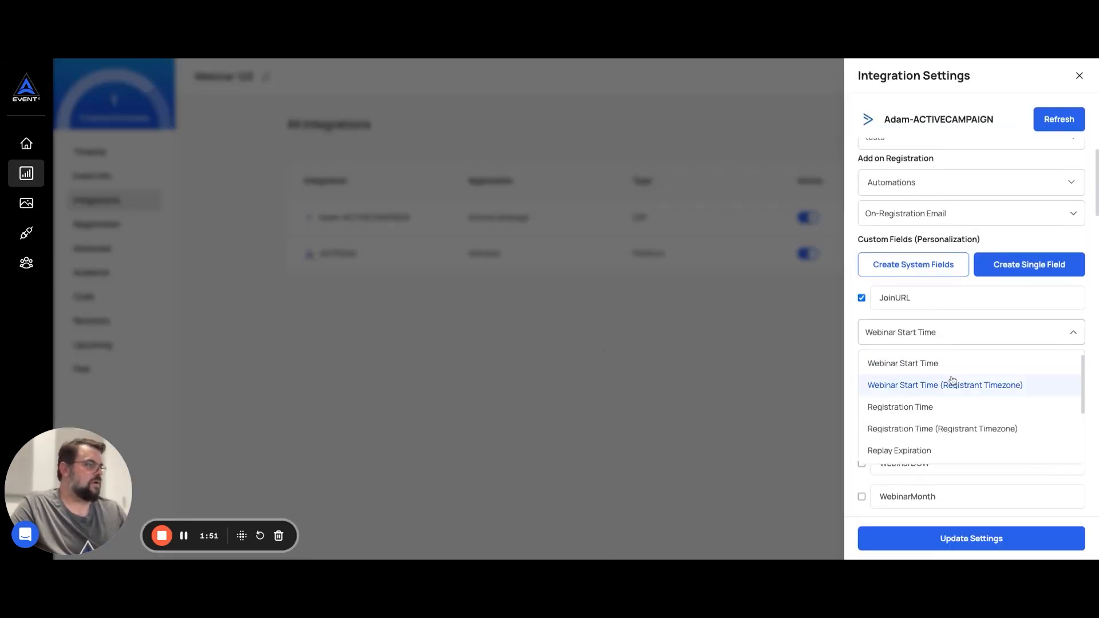
pyautogui.scroll(-1, 952, 381)
pyautogui.scroll(1, 952, 381)
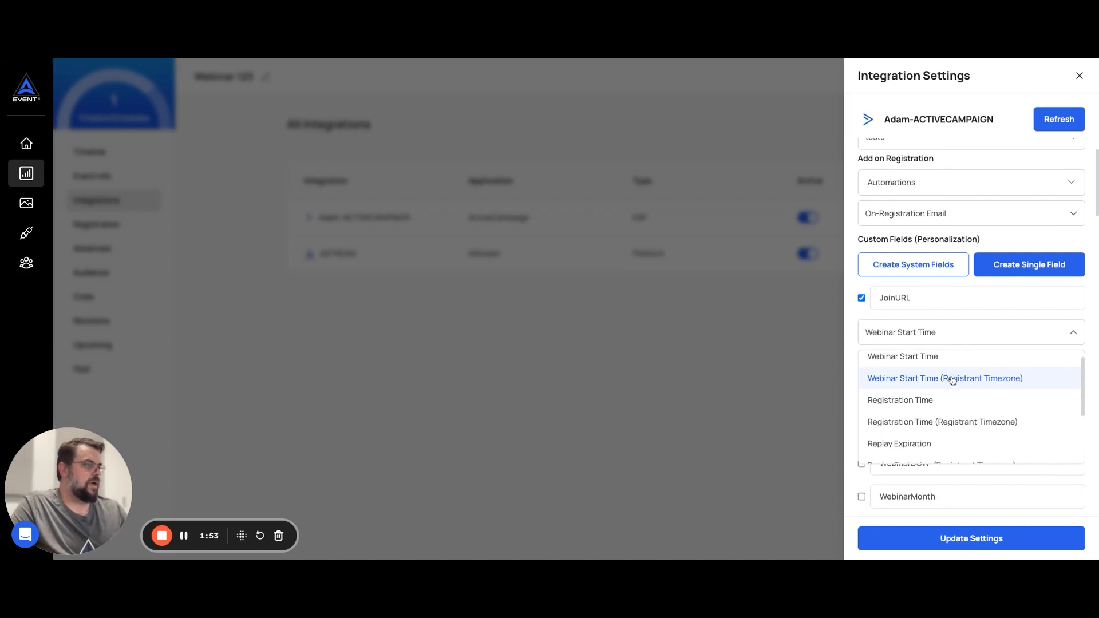
pyautogui.scroll(-4, 952, 380)
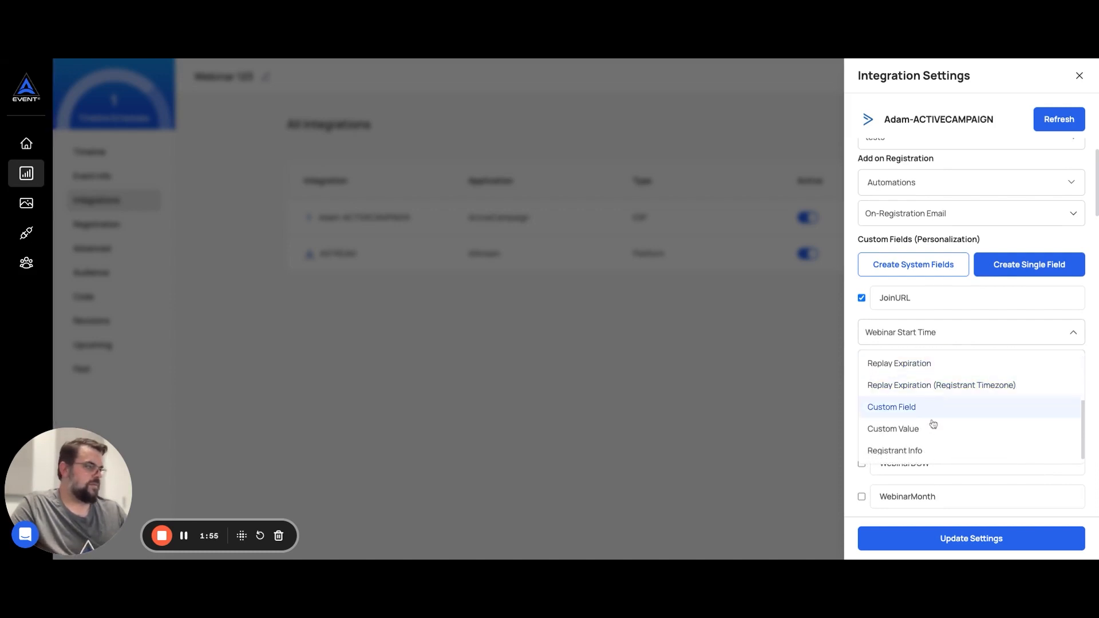
pyautogui.click(925, 453)
# Map the JoinURL custom field to the Join URL option of Registrant Info.
pyautogui.scroll(-2, 901, 350)
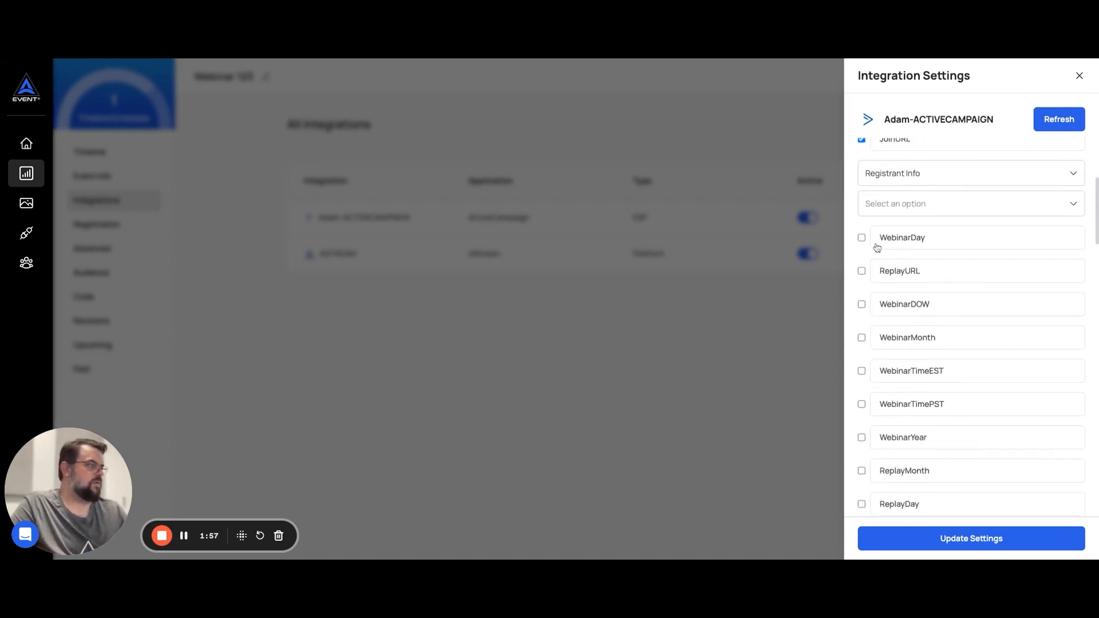
pyautogui.scroll(2, 878, 248)
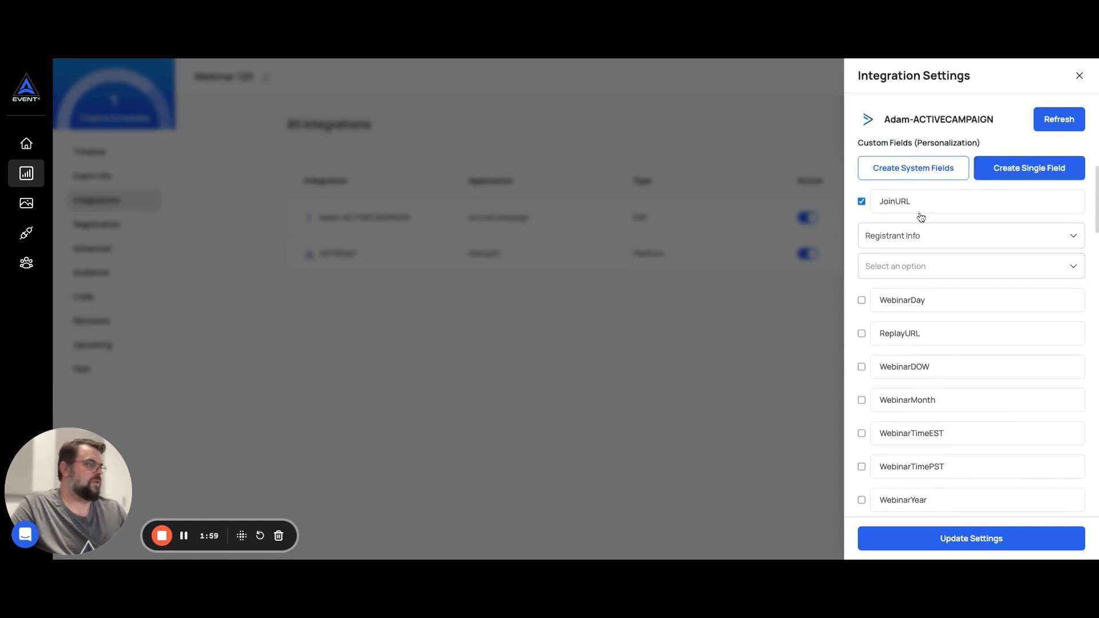
pyautogui.click(908, 232)
pyautogui.scroll(-2, 932, 347)
pyautogui.scroll(-3, 932, 347)
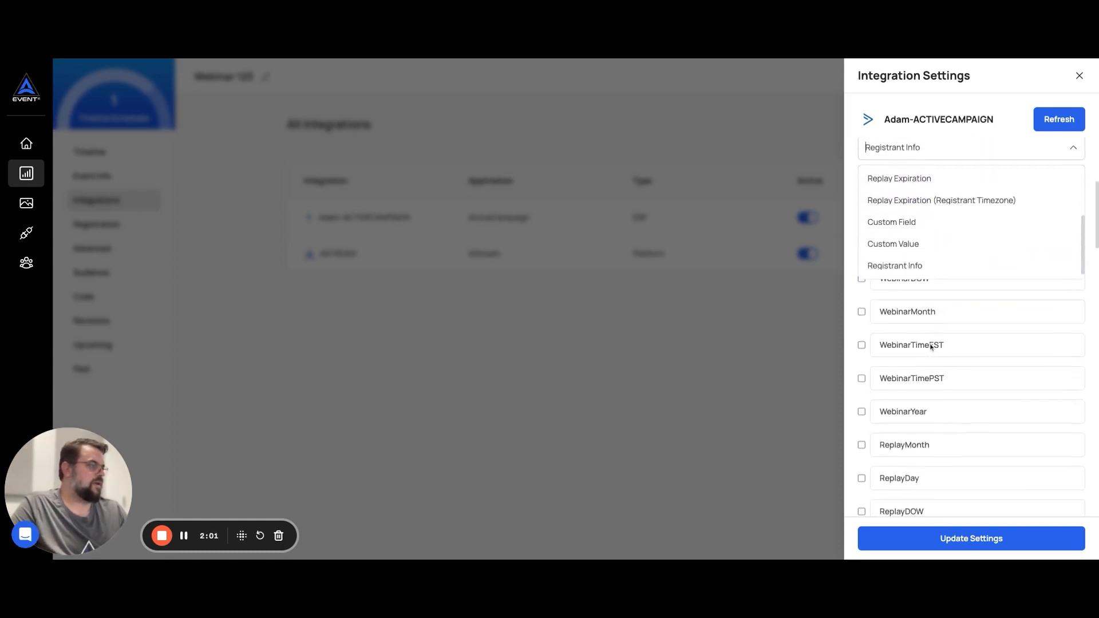
pyautogui.click(891, 221)
pyautogui.scroll(3, 933, 303)
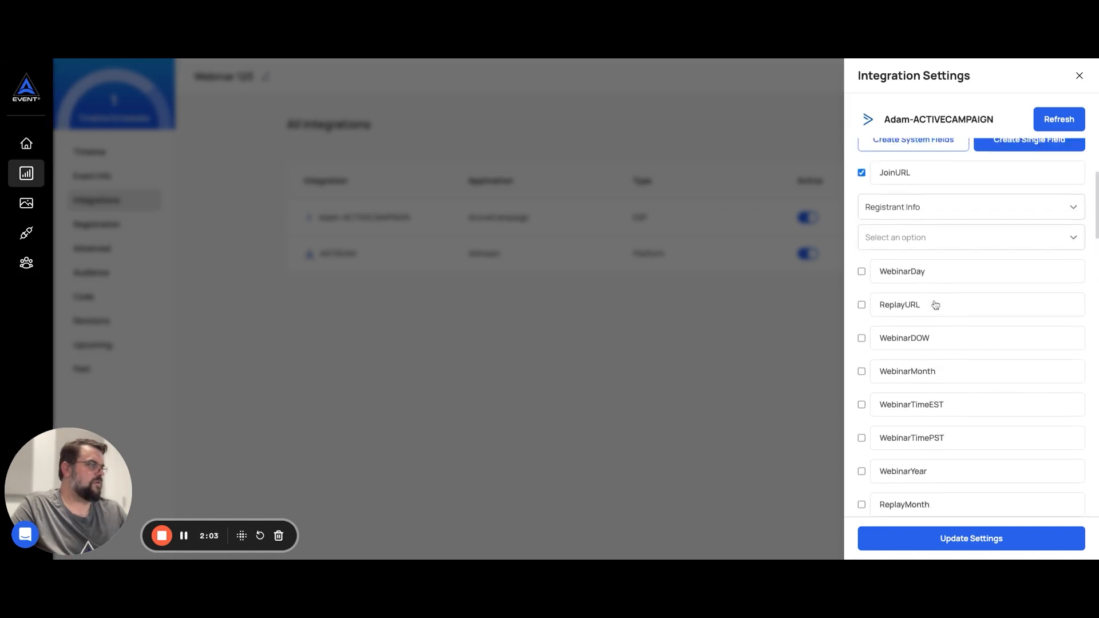
pyautogui.click(916, 268)
pyautogui.click(890, 341)
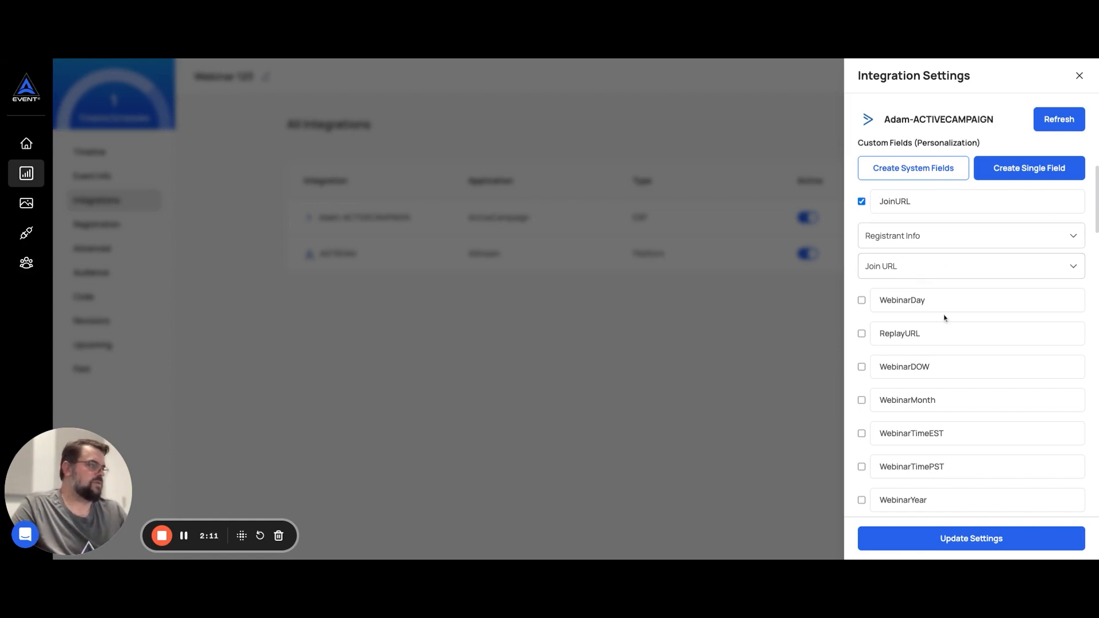
# Examine the remaining custom fields below JoinURL, such as the webinar and replay date, time and timestamp fields.
pyautogui.scroll(-1, 896, 342)
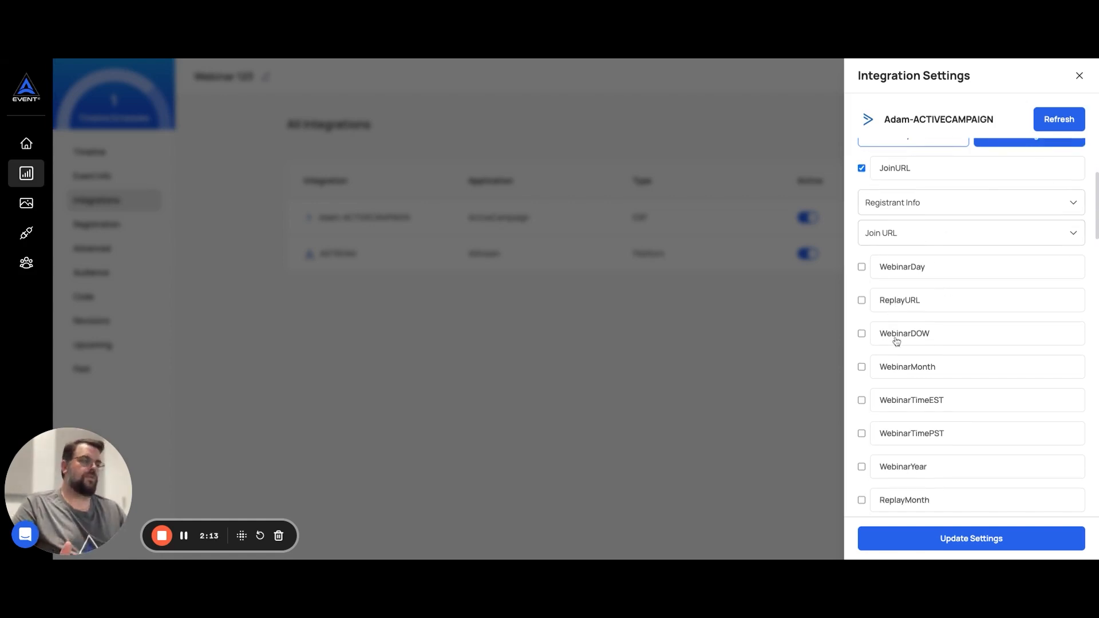
pyautogui.scroll(-6, 905, 338)
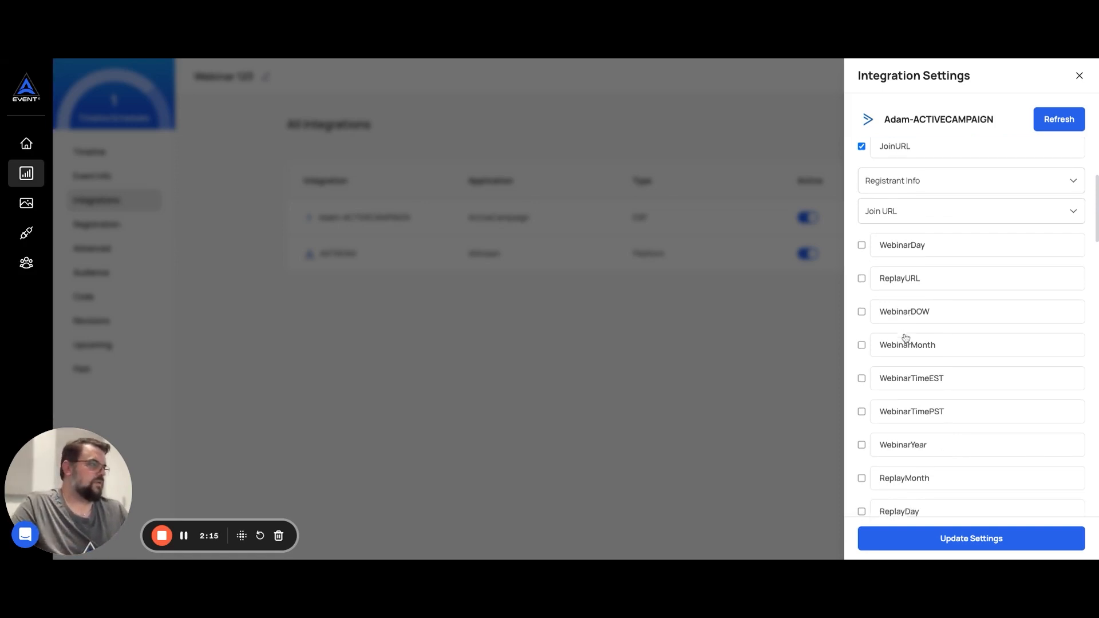
pyautogui.scroll(-6, 905, 338)
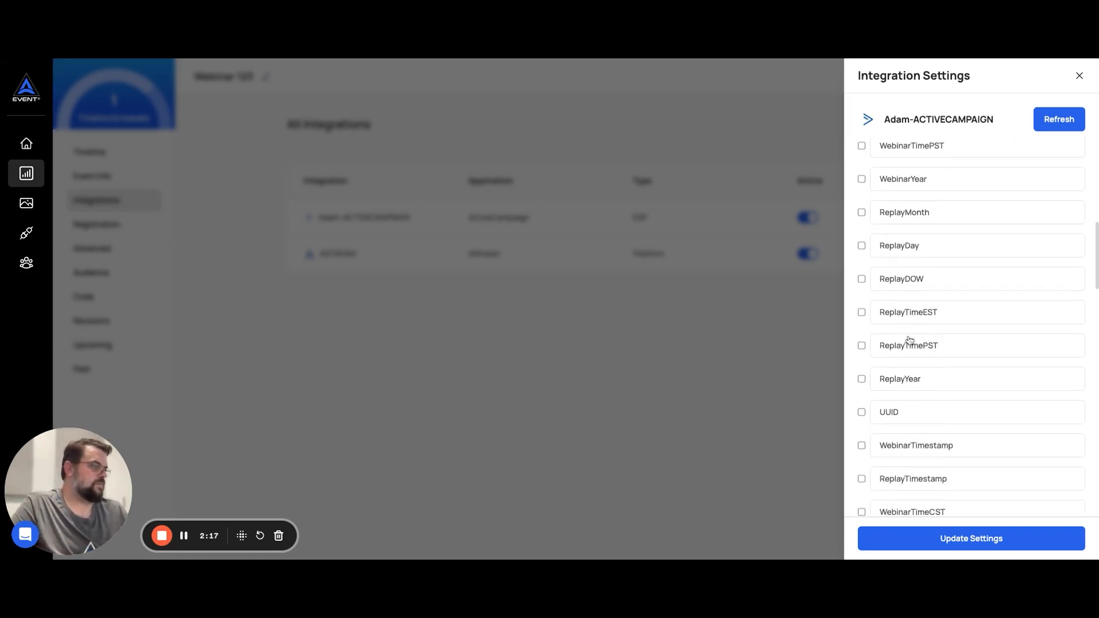
pyautogui.scroll(-1, 922, 346)
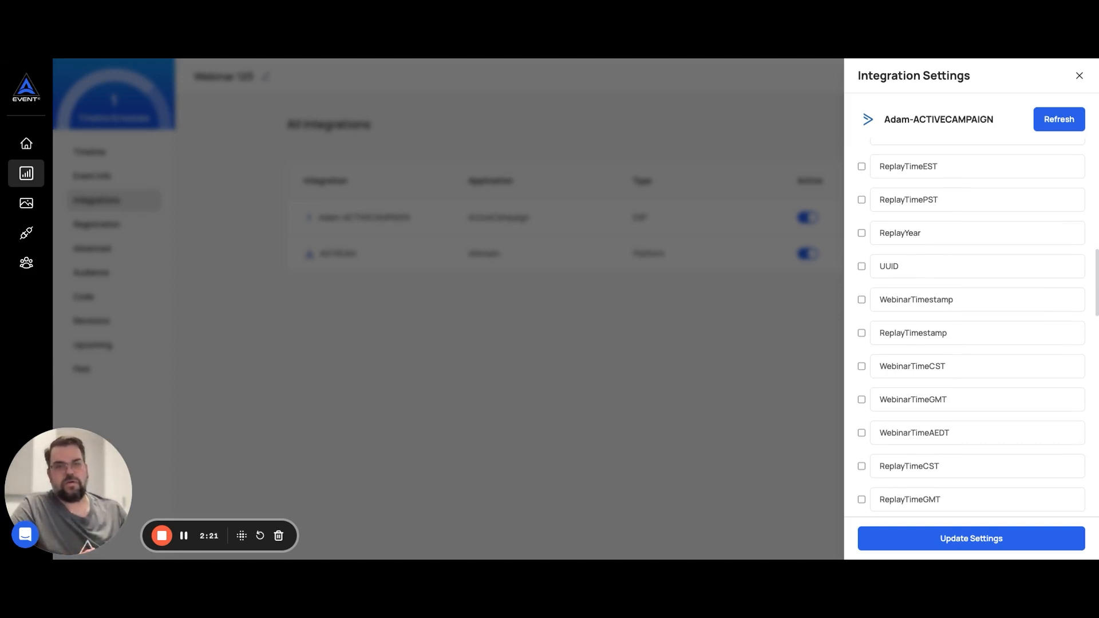
pyautogui.scroll(-1, 971, 332)
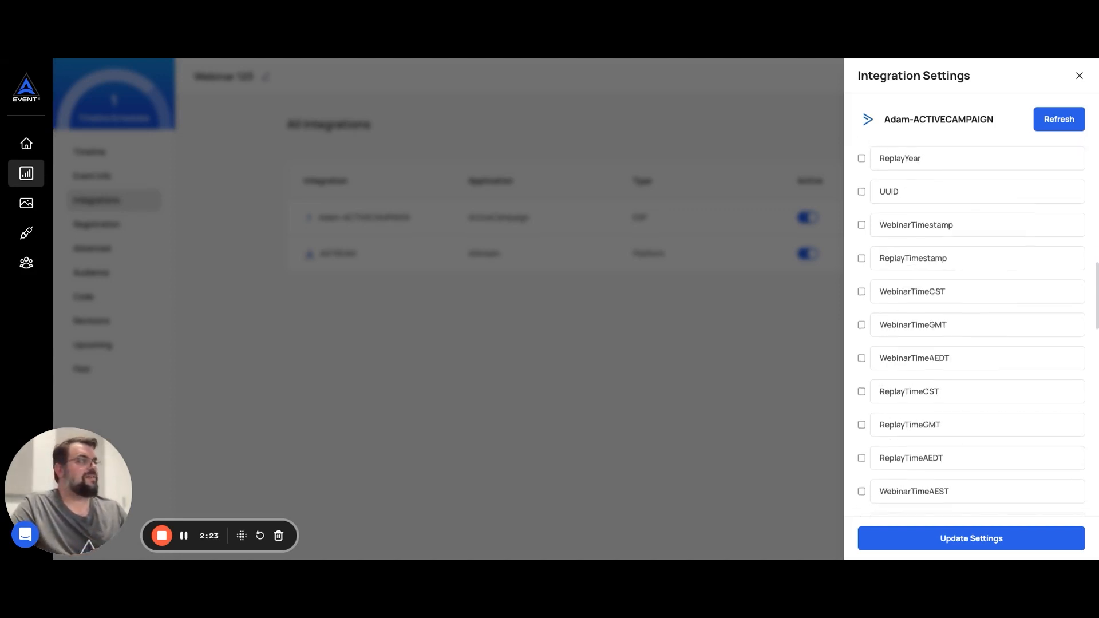
pyautogui.scroll(10, 971, 332)
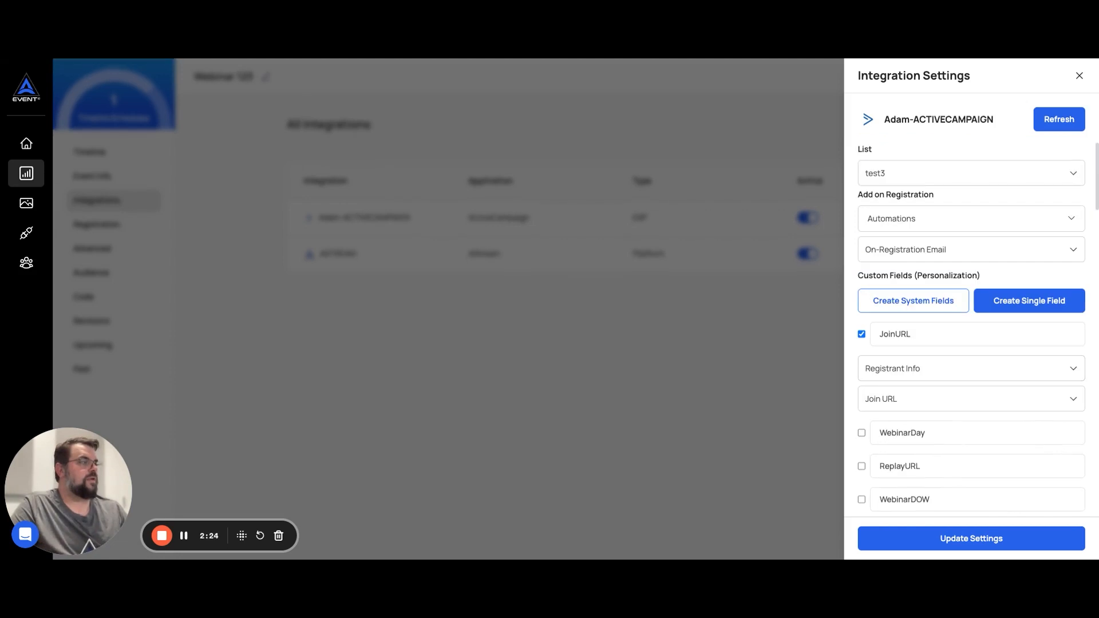
# Change the registration action from Automations to Add Tag and open the list of available tags.
pyautogui.click(913, 222)
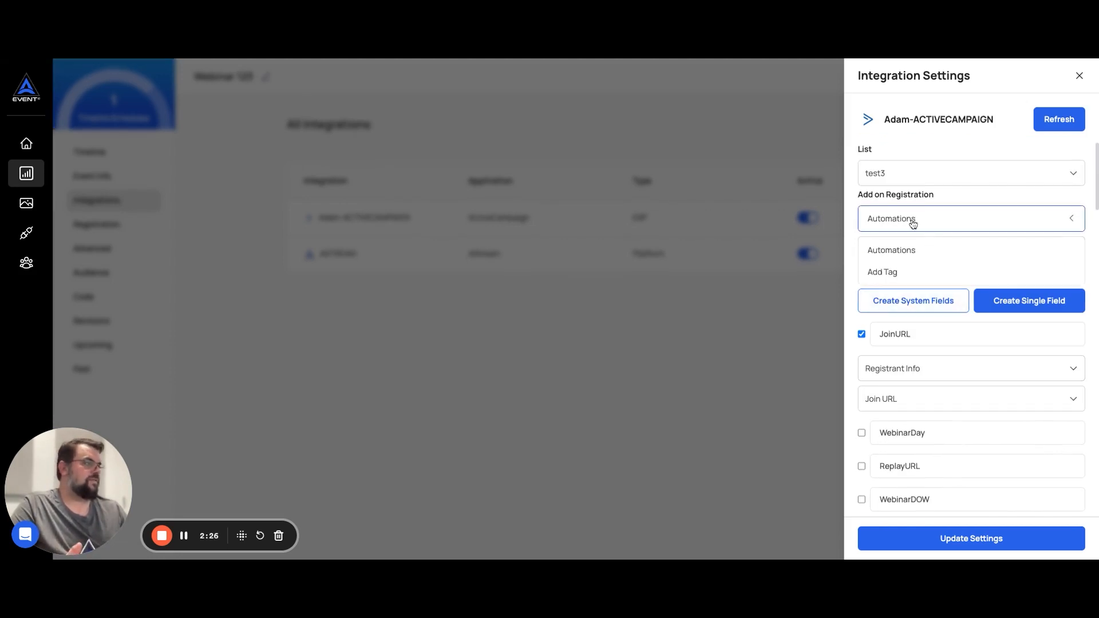
pyautogui.click(891, 272)
pyautogui.click(916, 256)
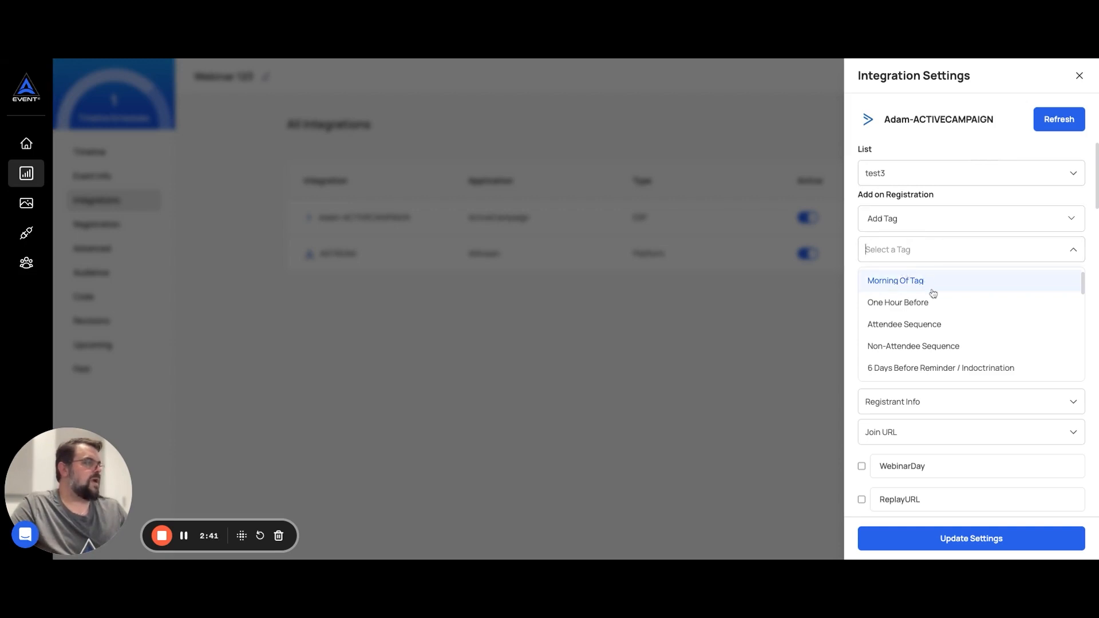
# Look through the available tags and choose Attendee Sequence as the registration tag.
pyautogui.scroll(-5, 936, 335)
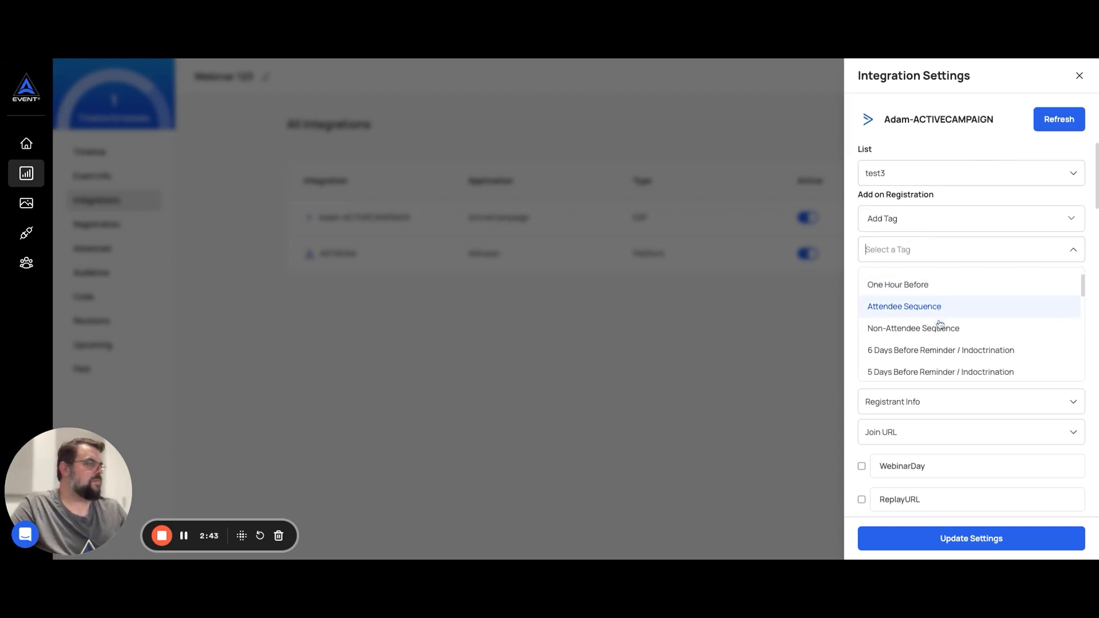
pyautogui.scroll(-6, 941, 325)
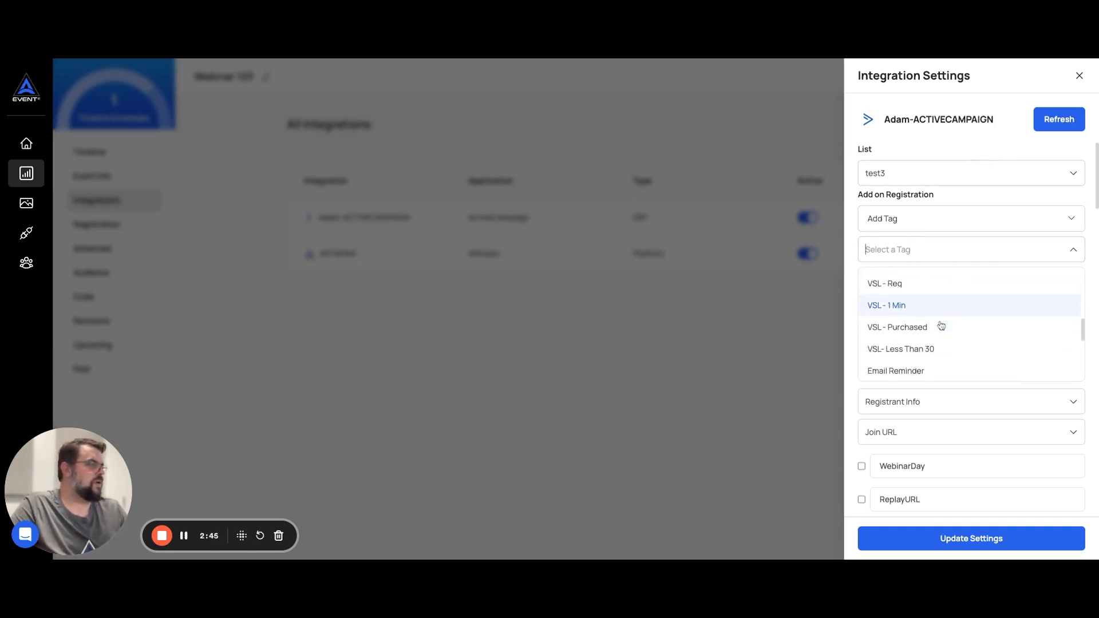
pyautogui.scroll(-3, 940, 325)
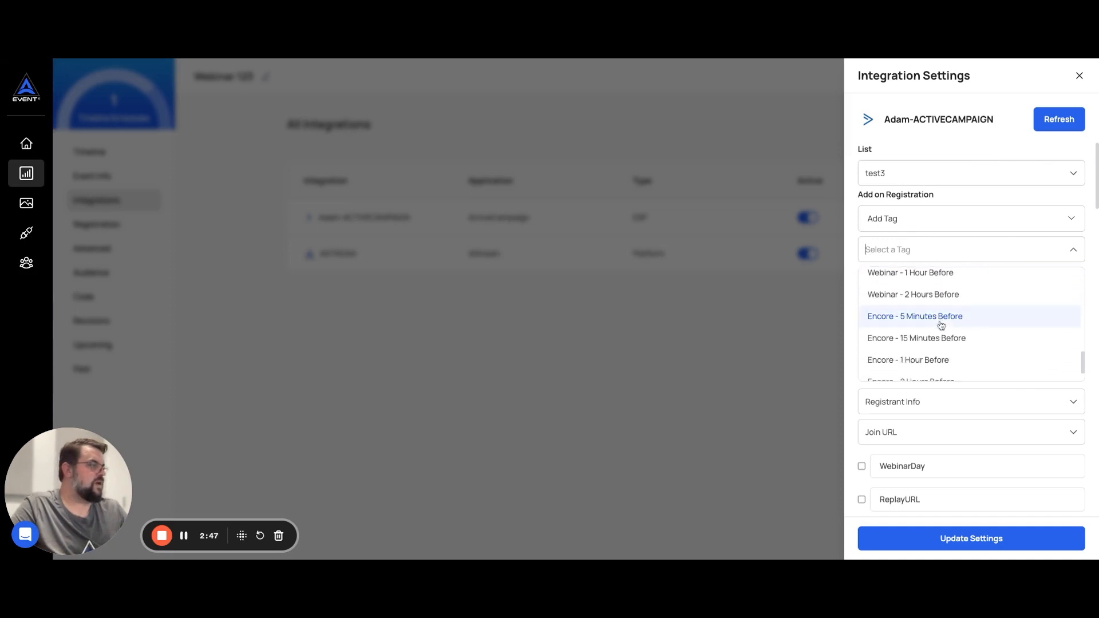
pyautogui.scroll(3, 940, 326)
pyautogui.scroll(3, 940, 327)
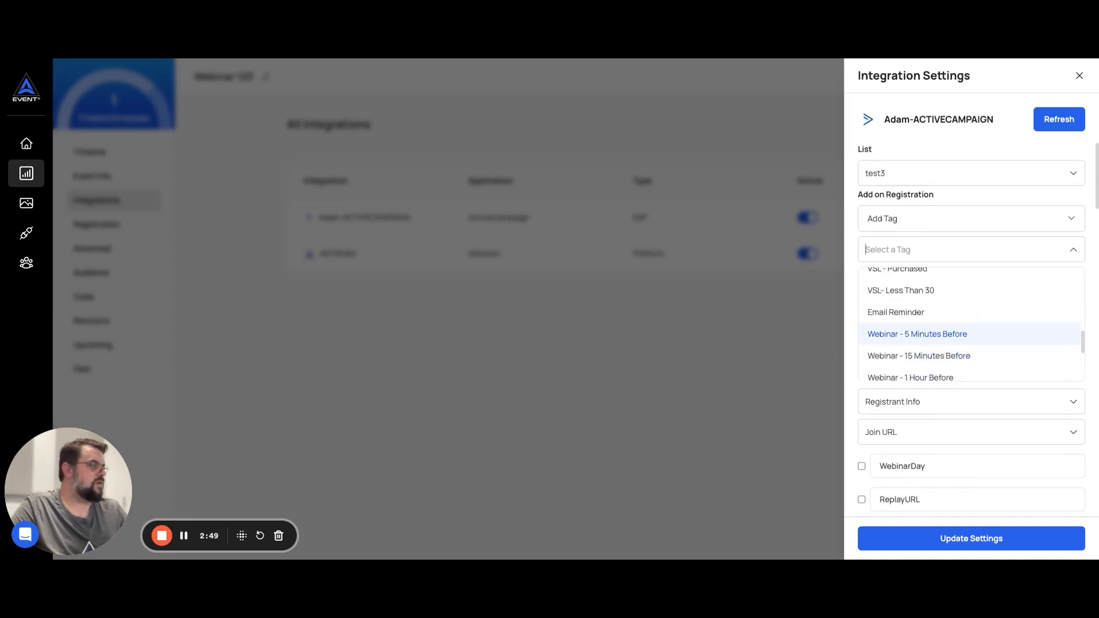
pyautogui.scroll(3, 926, 335)
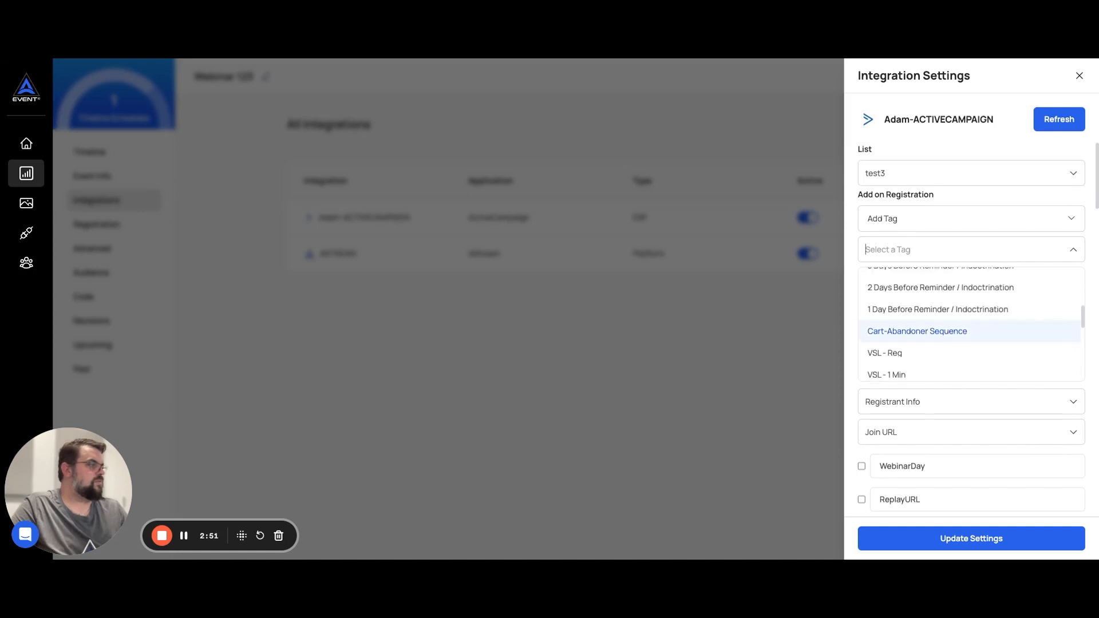
pyautogui.scroll(4, 926, 335)
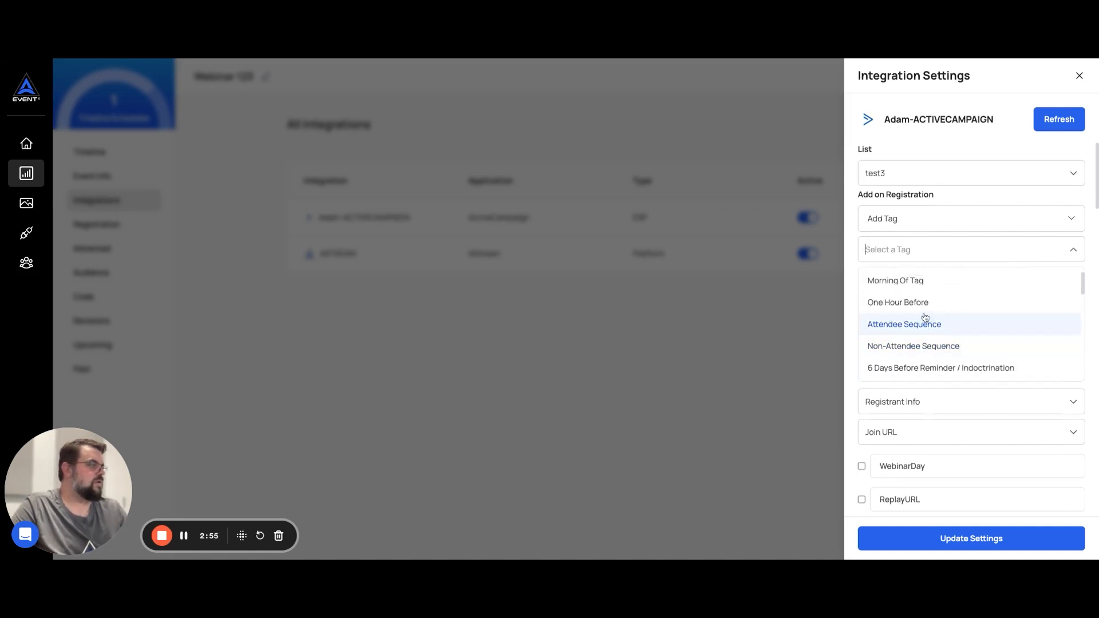
pyautogui.scroll(1, 921, 333)
pyautogui.click(921, 324)
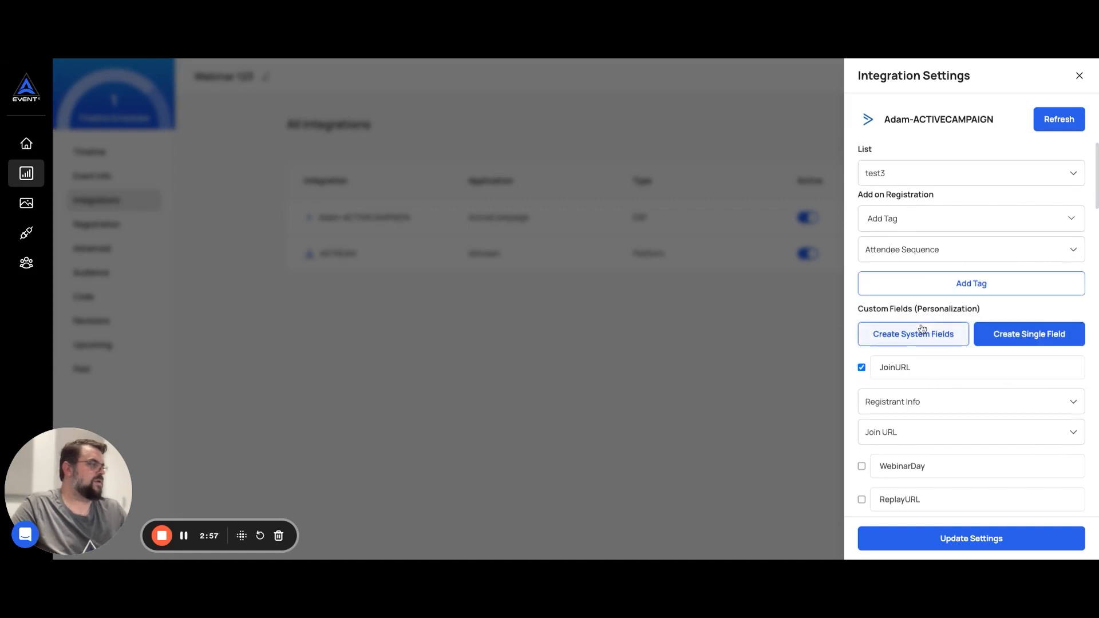
# Review the available registration tags again, then close the list without choosing a different one.
pyautogui.click(903, 252)
pyautogui.scroll(-1, 918, 310)
pyautogui.scroll(1, 917, 309)
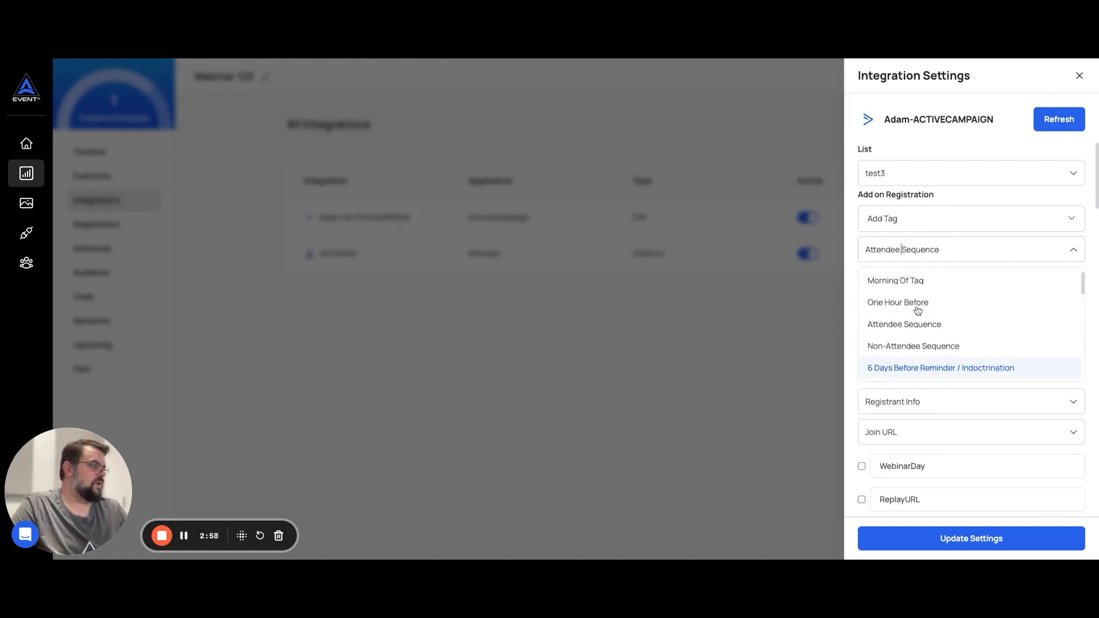
pyautogui.scroll(-4, 925, 320)
pyautogui.scroll(-1, 925, 319)
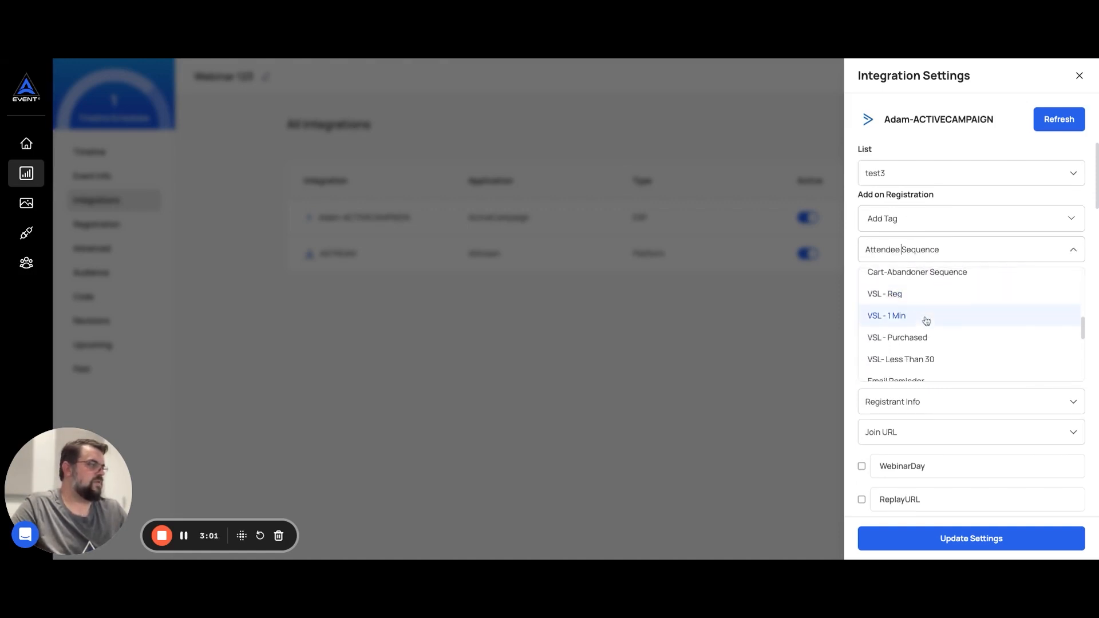
pyautogui.scroll(1, 925, 319)
pyautogui.click(851, 243)
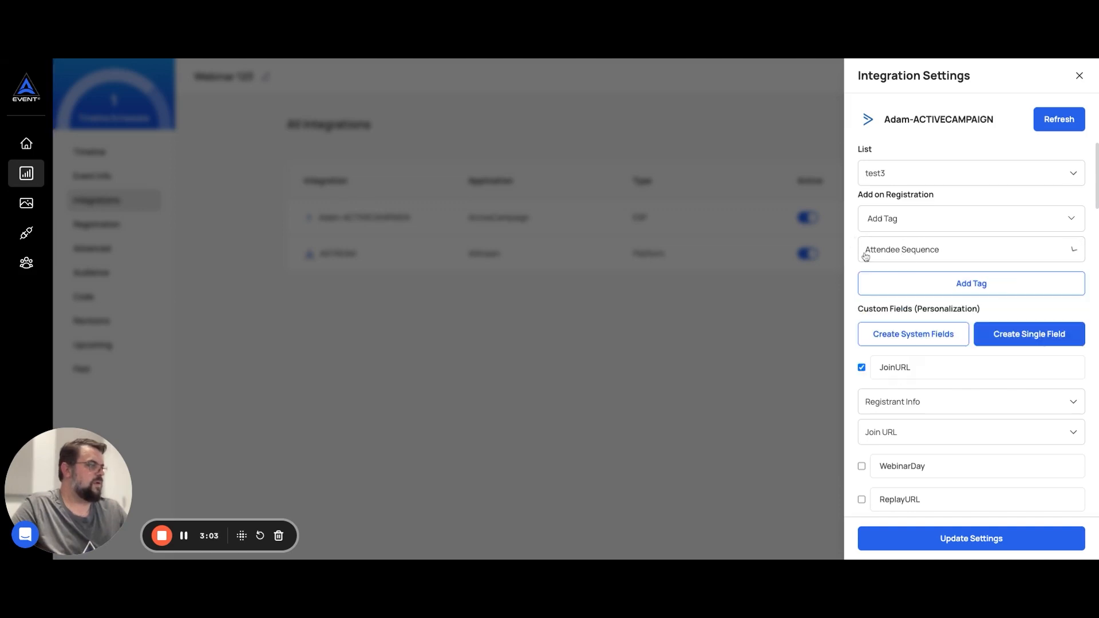
# Clear the Attendee Sequence tag from the registration action.
pyautogui.click(947, 251)
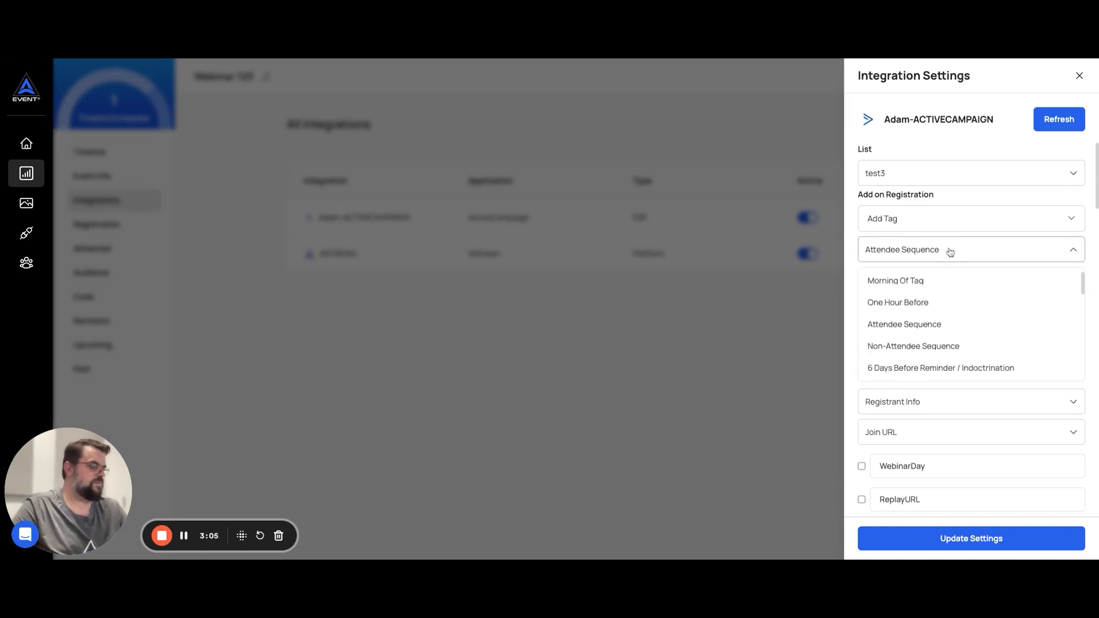
pyautogui.press('BackSpace')
pyautogui.press('BackSpace')
pyautogui.press('BackSpace')
pyautogui.press('BackSpace')
pyautogui.press('BackSpace')
pyautogui.press('BackSpace')
pyautogui.press('BackSpace')
pyautogui.press('BackSpace')
pyautogui.press('BackSpace')
pyautogui.press('BackSpace')
pyautogui.press('BackSpace')
pyautogui.press('BackSpace')
pyautogui.press('BackSpace')
pyautogui.press('BackSpace')
pyautogui.press('BackSpace')
pyautogui.press('BackSpace')
pyautogui.press('BackSpace')
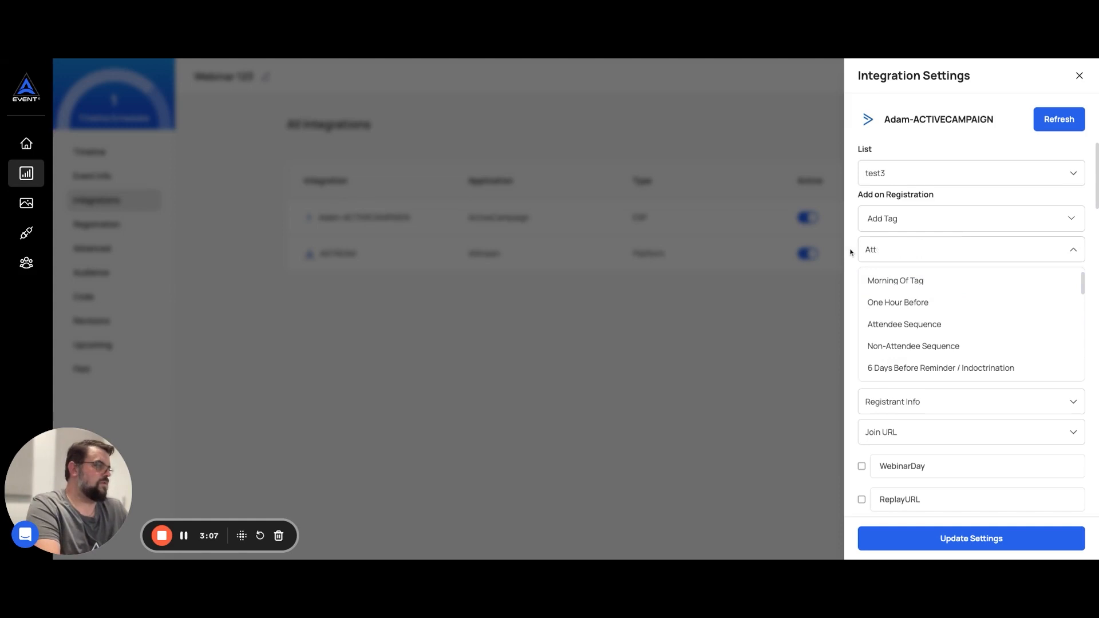
pyautogui.click(851, 252)
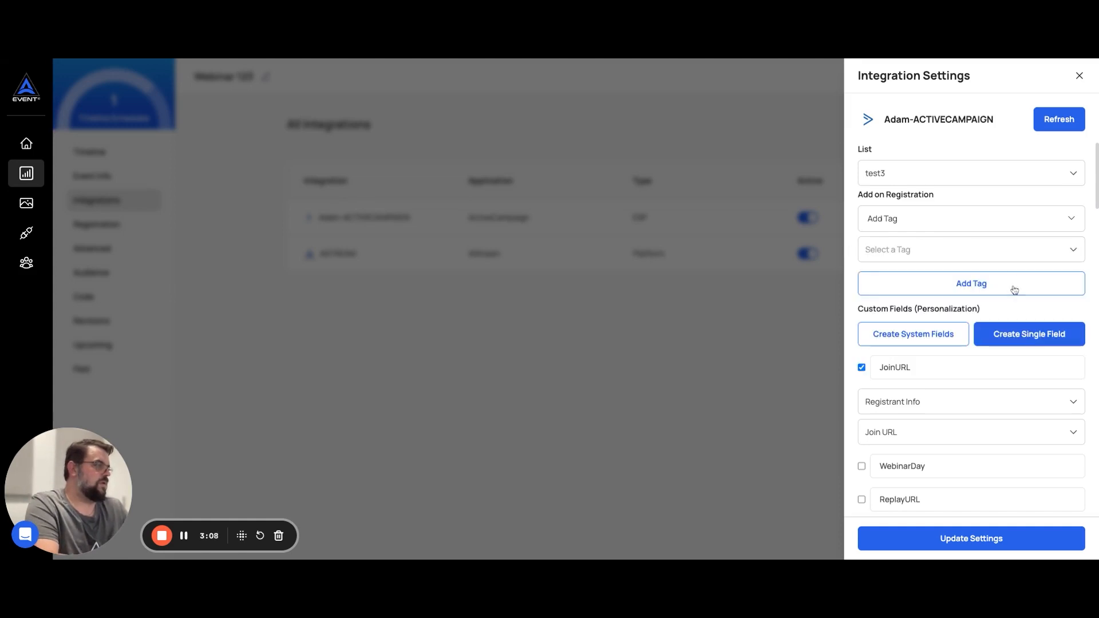
# Create a new ActiveCampaign tag named On-Reg from the registration action.
pyautogui.click(976, 284)
pyautogui.click(548, 300)
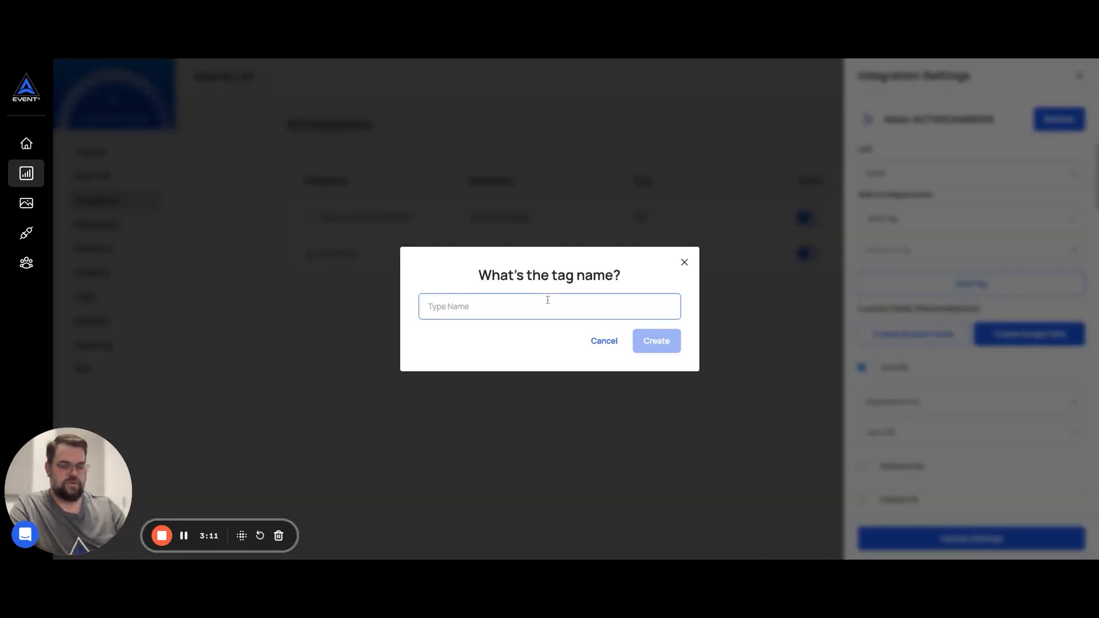
pyautogui.write('On-Reg')
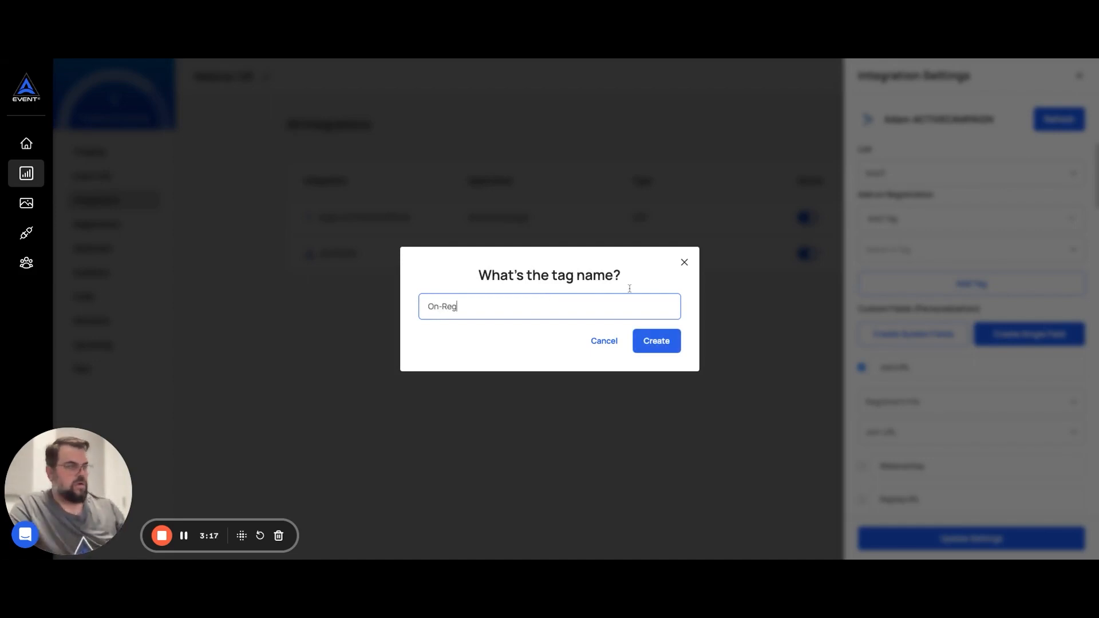
pyautogui.click(655, 341)
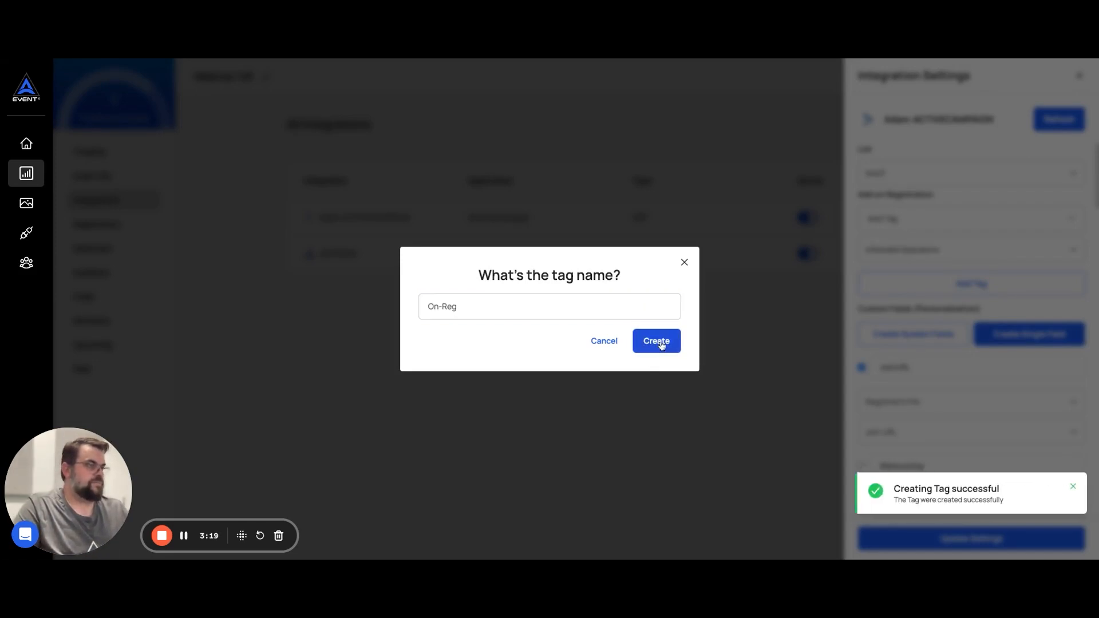
# Assign the on-reg tag to the registration action.
pyautogui.scroll(-3, 959, 383)
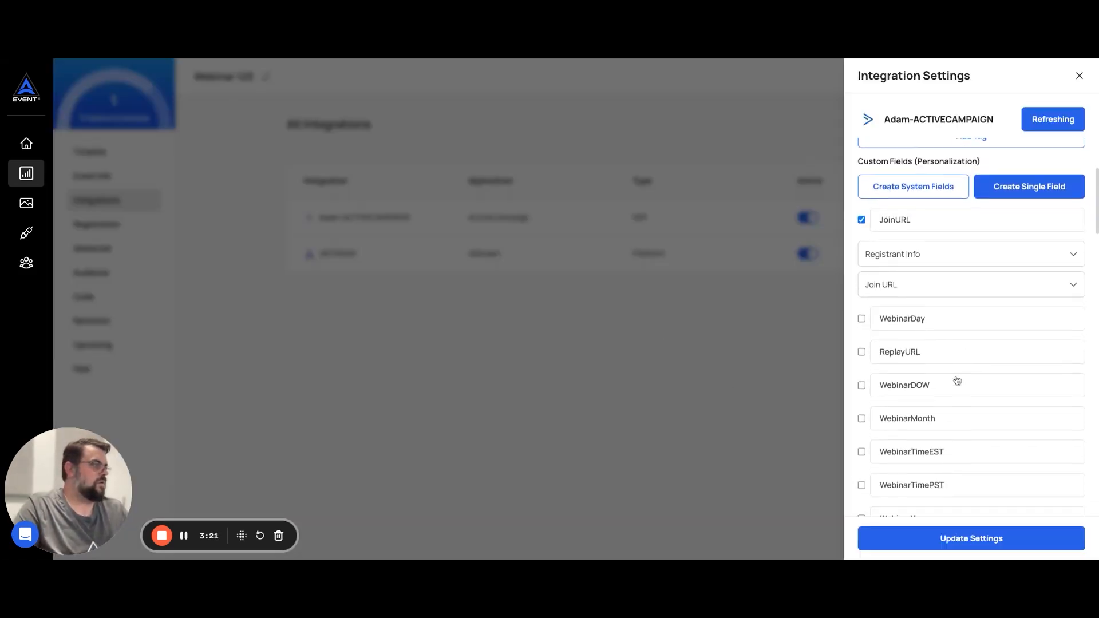
pyautogui.scroll(2, 957, 380)
pyautogui.scroll(-1, 957, 380)
pyautogui.scroll(1, 957, 378)
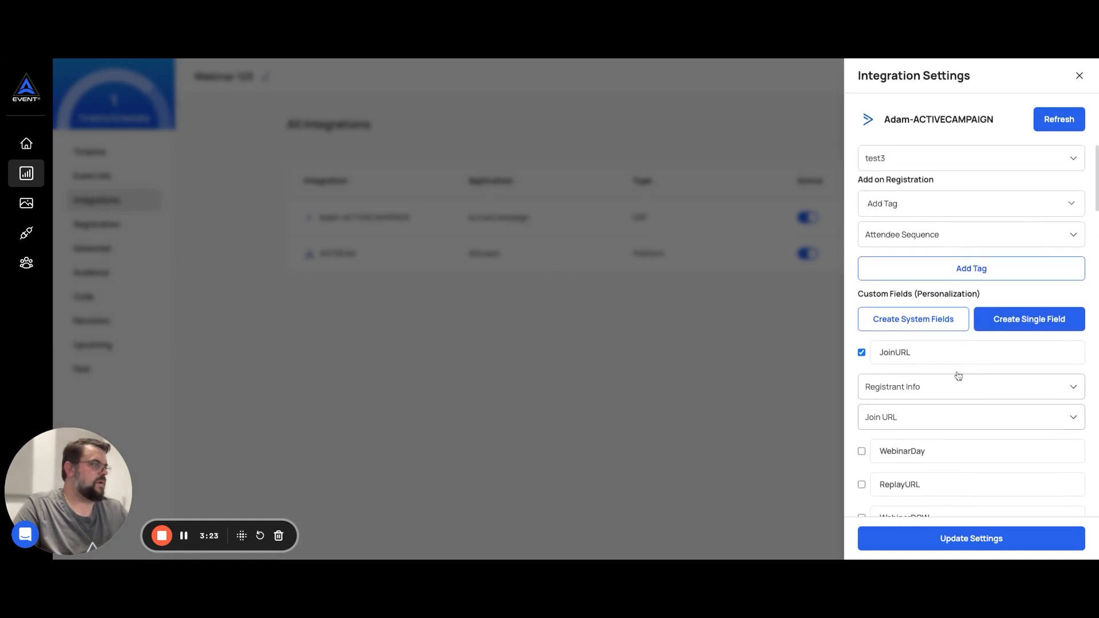
pyautogui.click(929, 235)
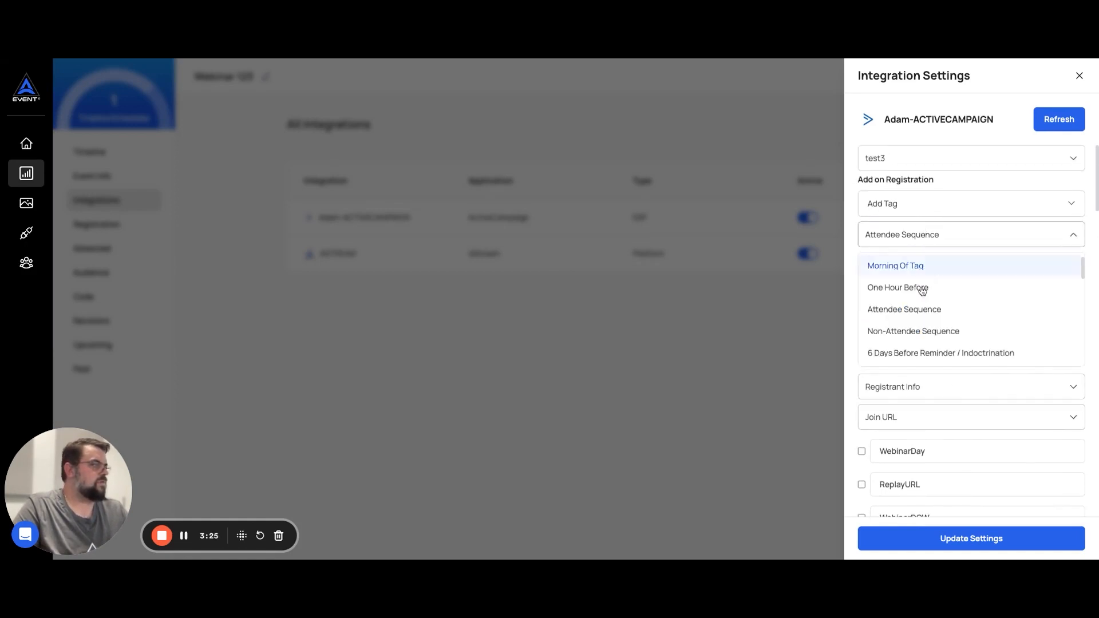
pyautogui.scroll(-3, 916, 289)
pyautogui.scroll(-5, 921, 292)
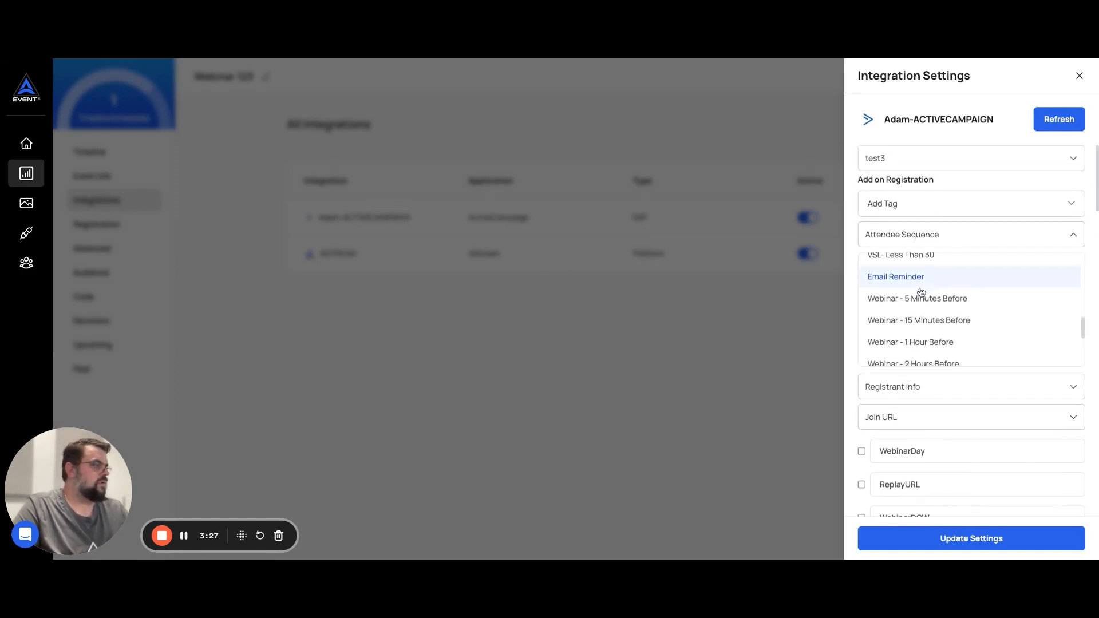
pyautogui.scroll(-3, 921, 289)
pyautogui.click(884, 352)
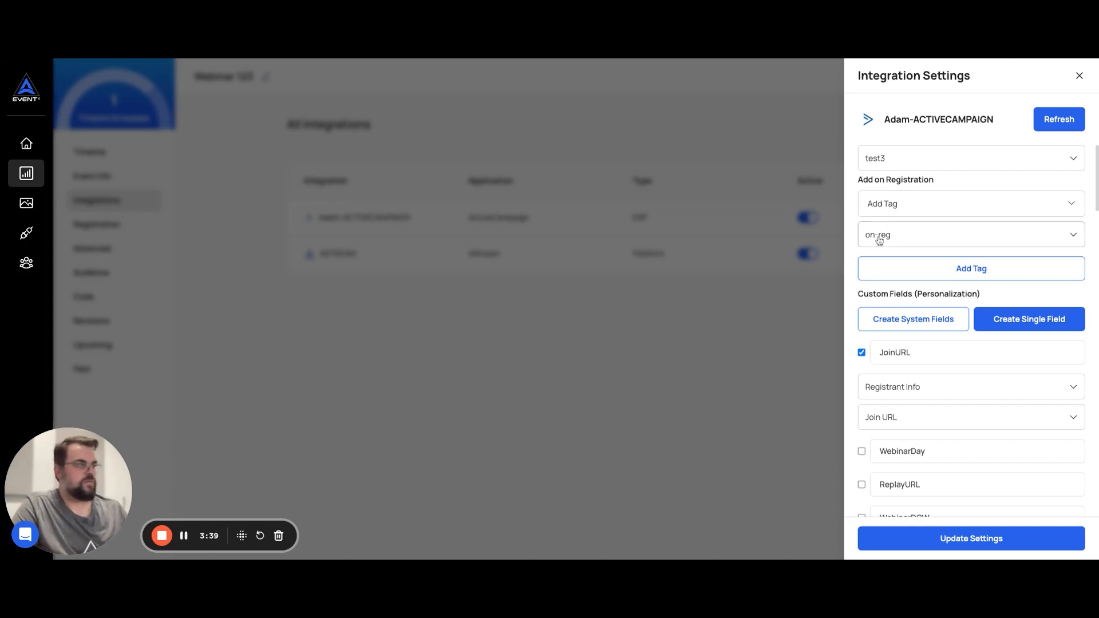
# Set the registration action to Automations with On-Registration Email, and save the integration settings.
pyautogui.click(904, 235)
pyautogui.click(909, 206)
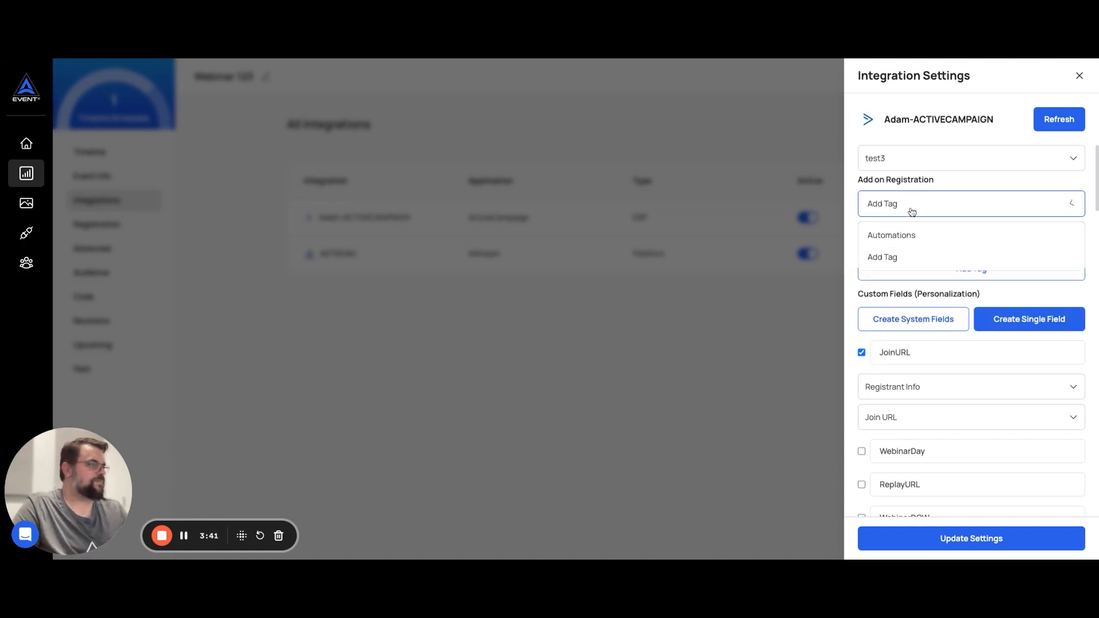
pyautogui.click(890, 233)
pyautogui.click(918, 233)
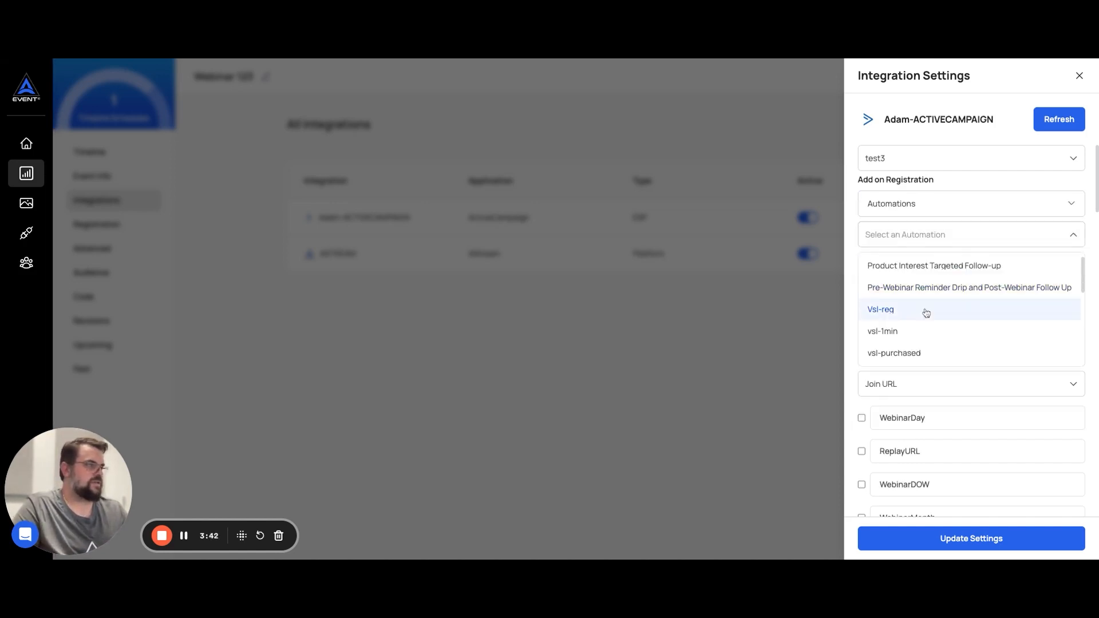
pyautogui.scroll(-1, 927, 318)
pyautogui.scroll(1, 926, 318)
pyautogui.scroll(-3, 926, 318)
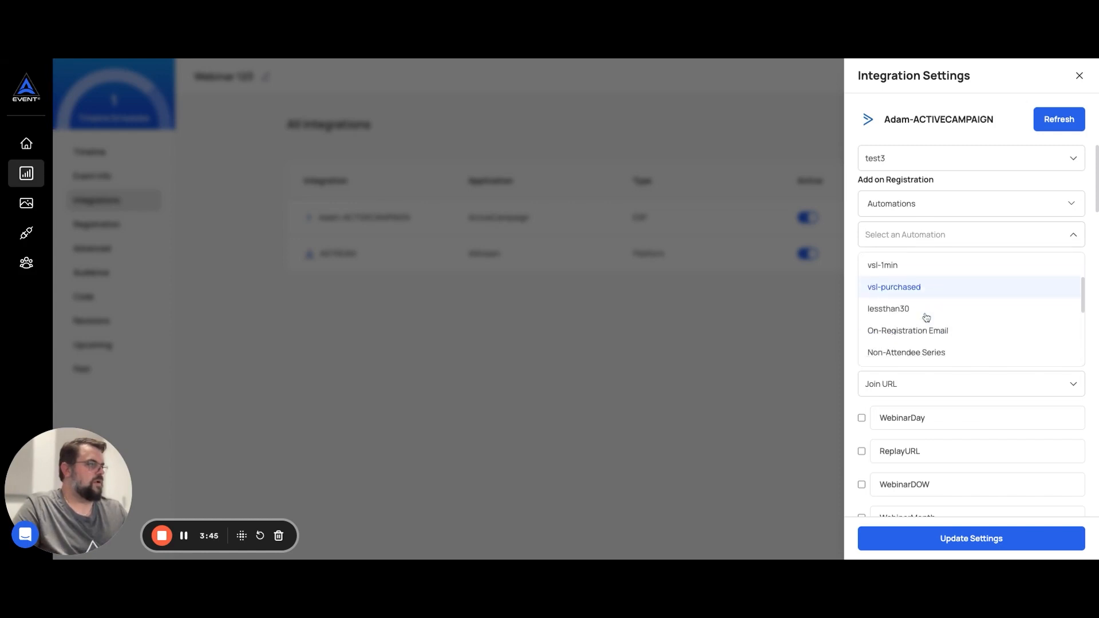
pyautogui.click(926, 316)
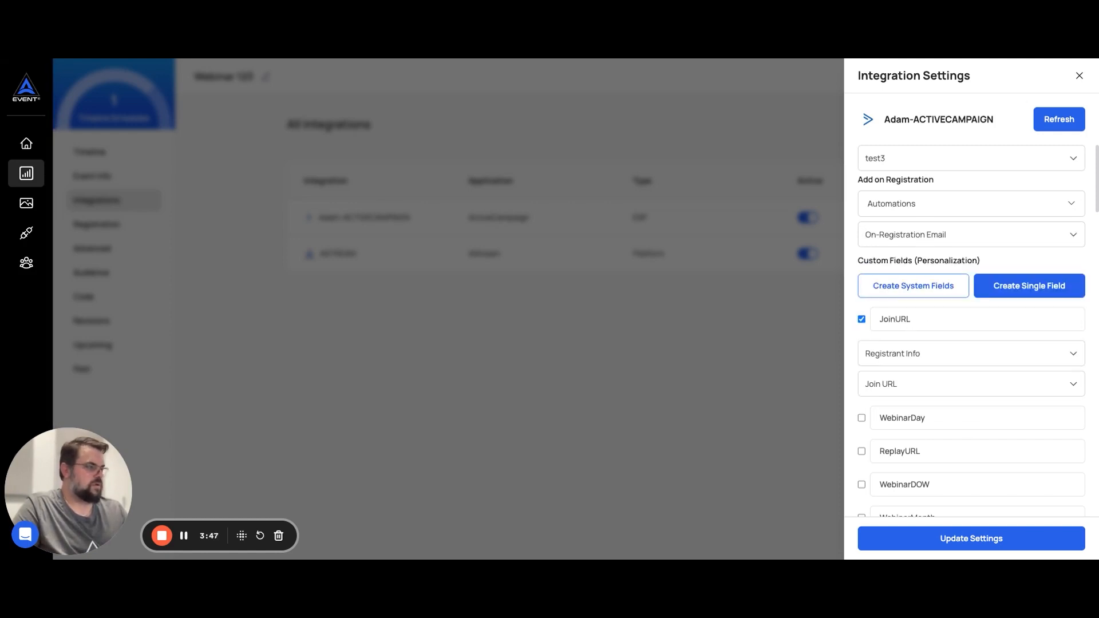
pyautogui.click(960, 539)
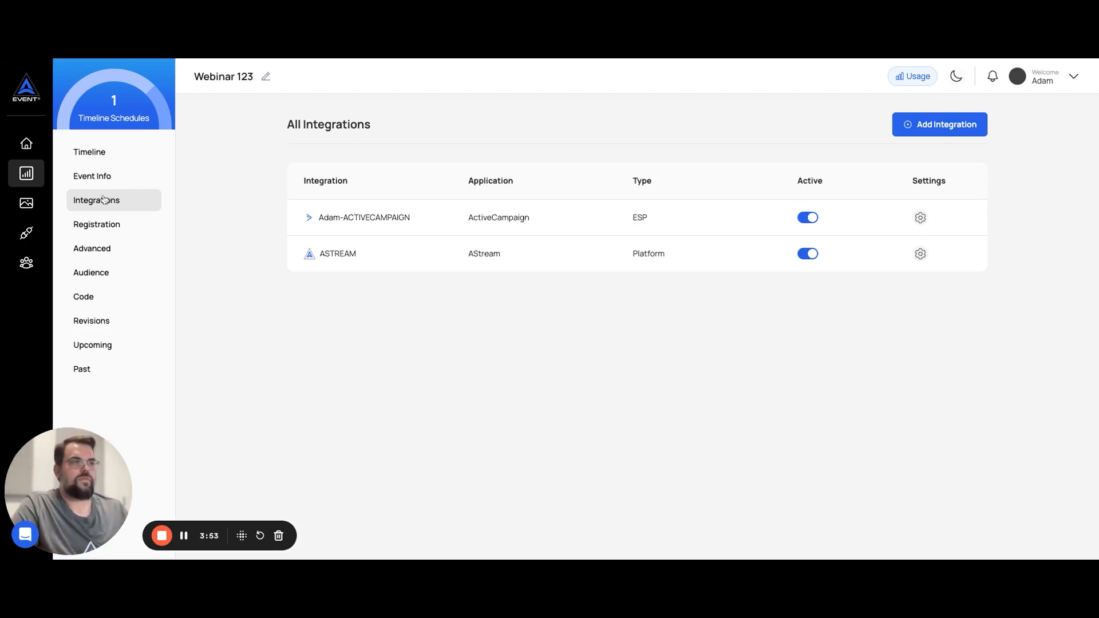
# Open Event Day on the webinar's timeline and inspect the form for creating an action, then close it.
pyautogui.click(94, 152)
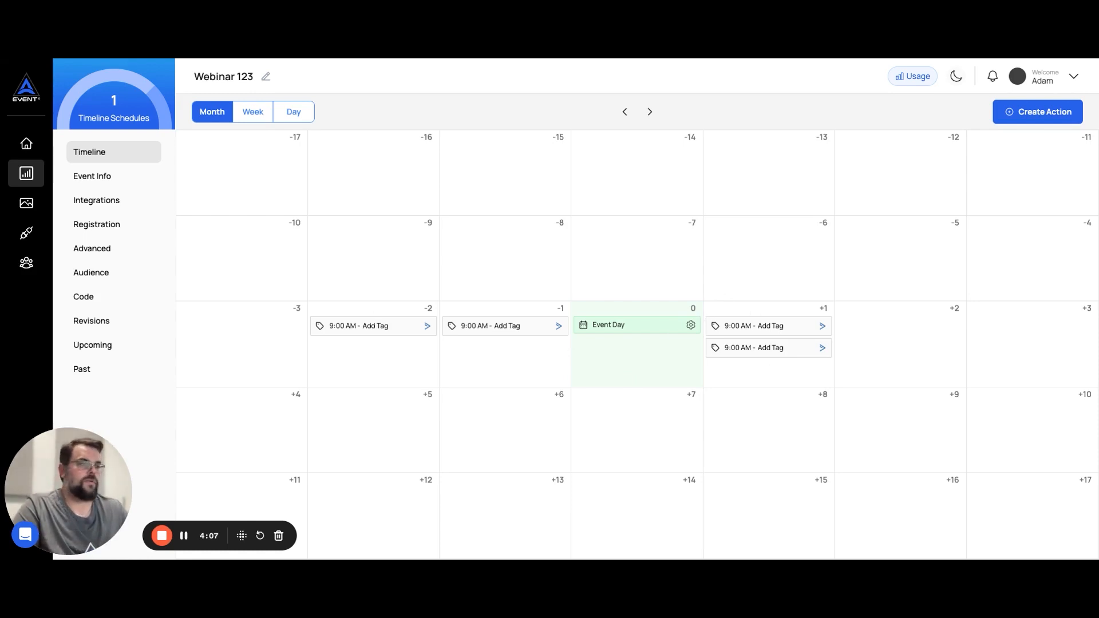
pyautogui.click(621, 314)
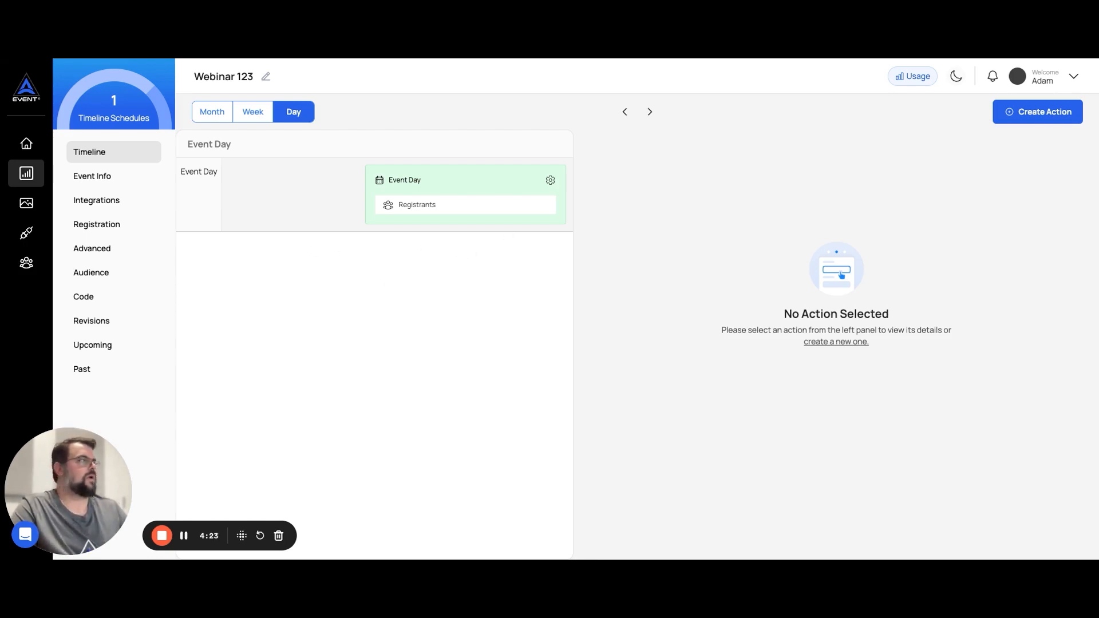
pyautogui.click(1035, 118)
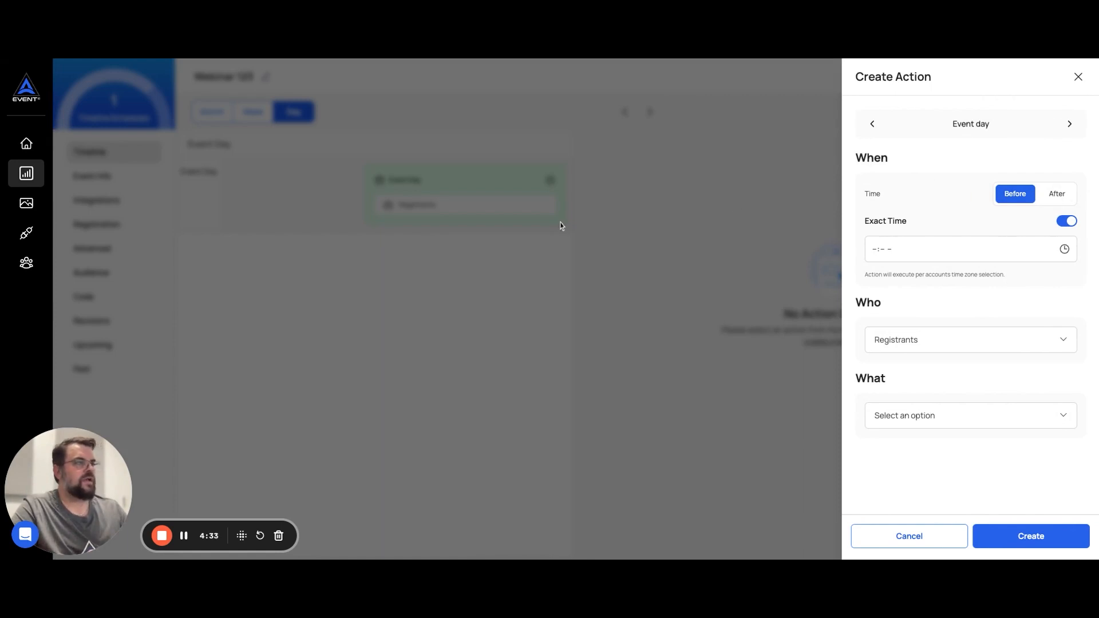
pyautogui.click(538, 268)
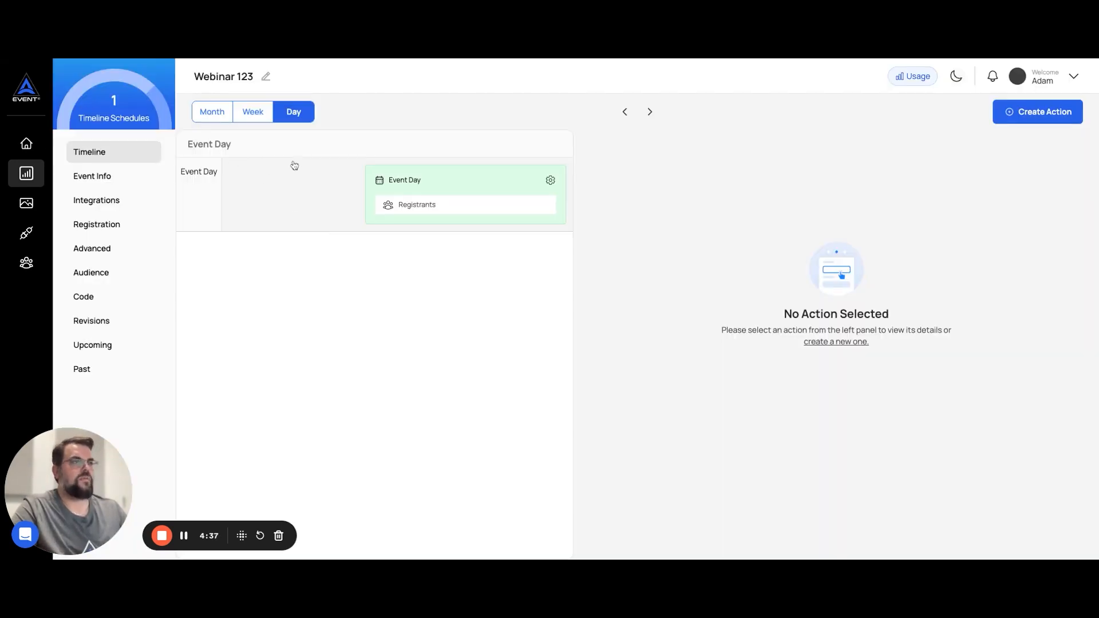
# View the day before the event on the timeline and inspect the time options for creating an action, then close the form.
pyautogui.click(626, 113)
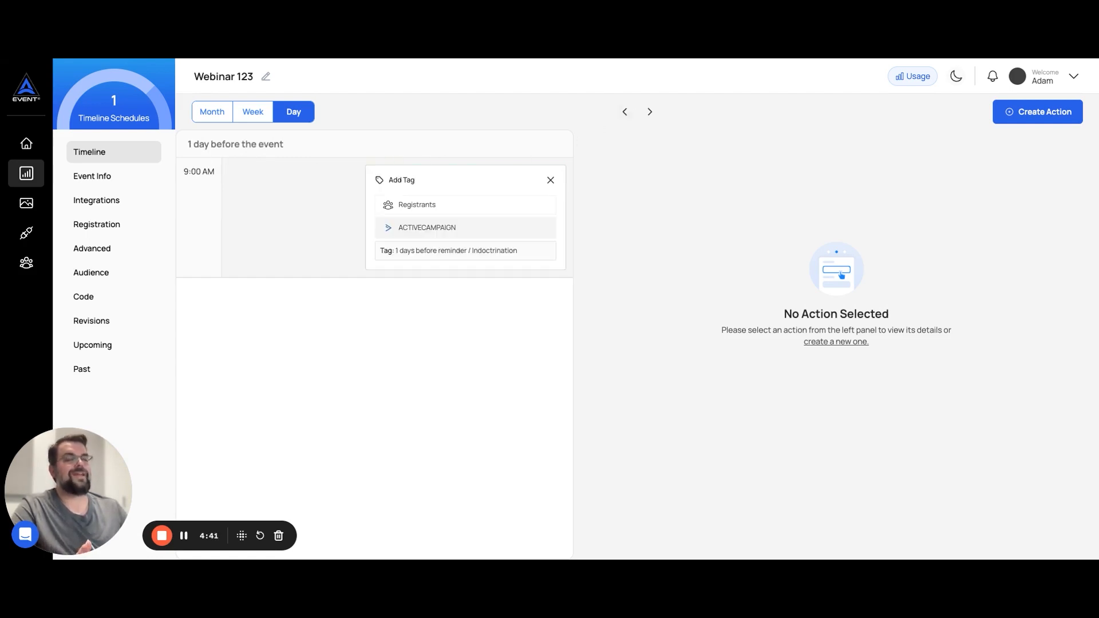
pyautogui.click(1023, 111)
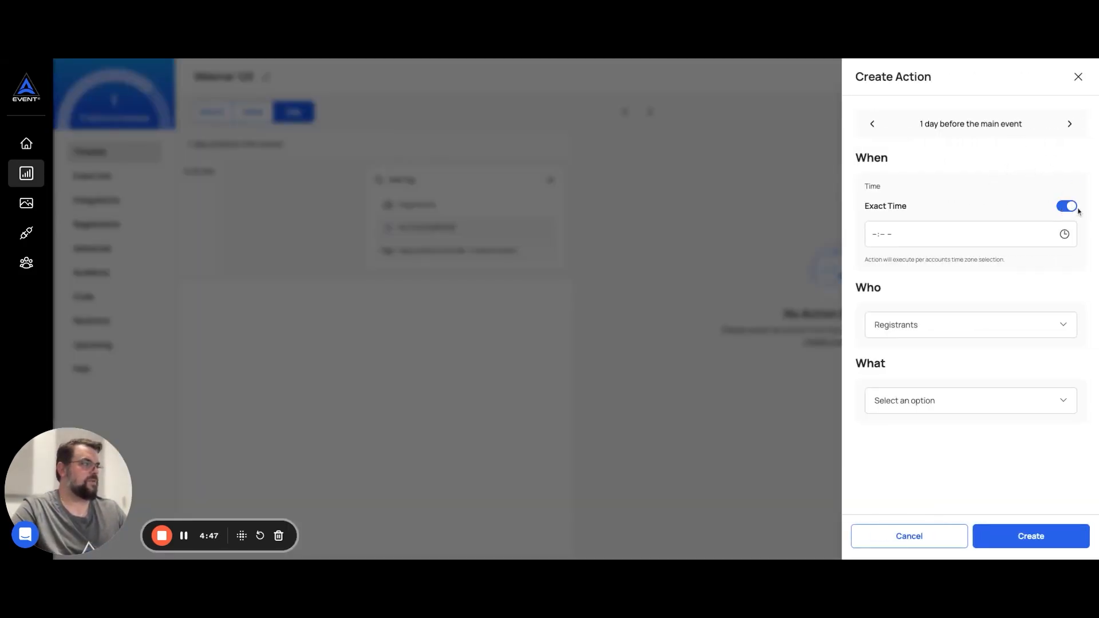
pyautogui.click(1064, 207)
pyautogui.click(1066, 207)
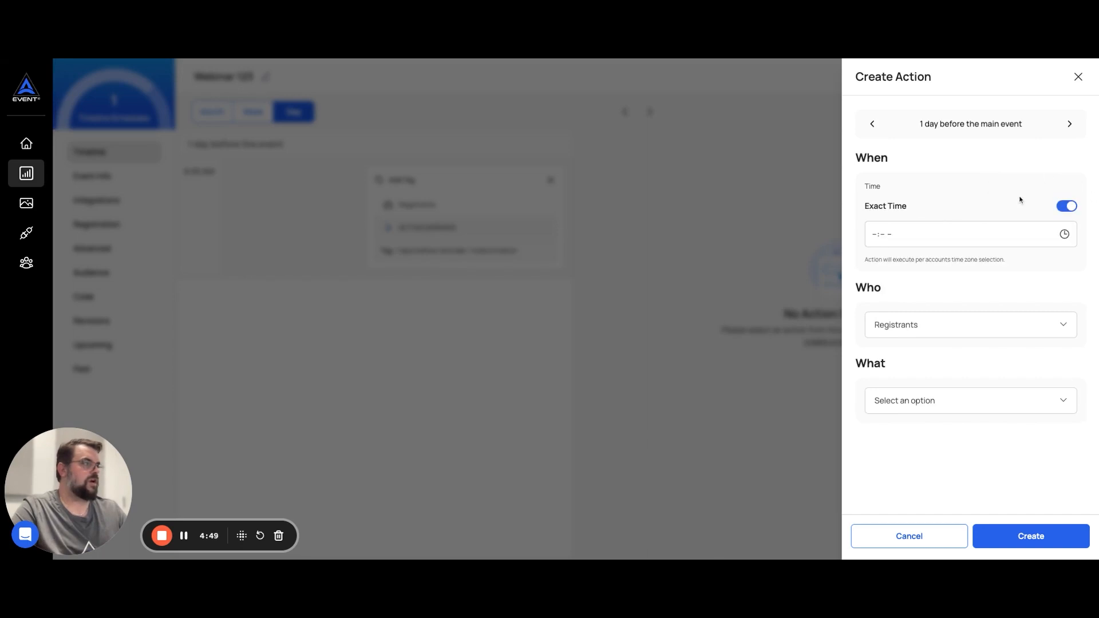
pyautogui.click(1078, 77)
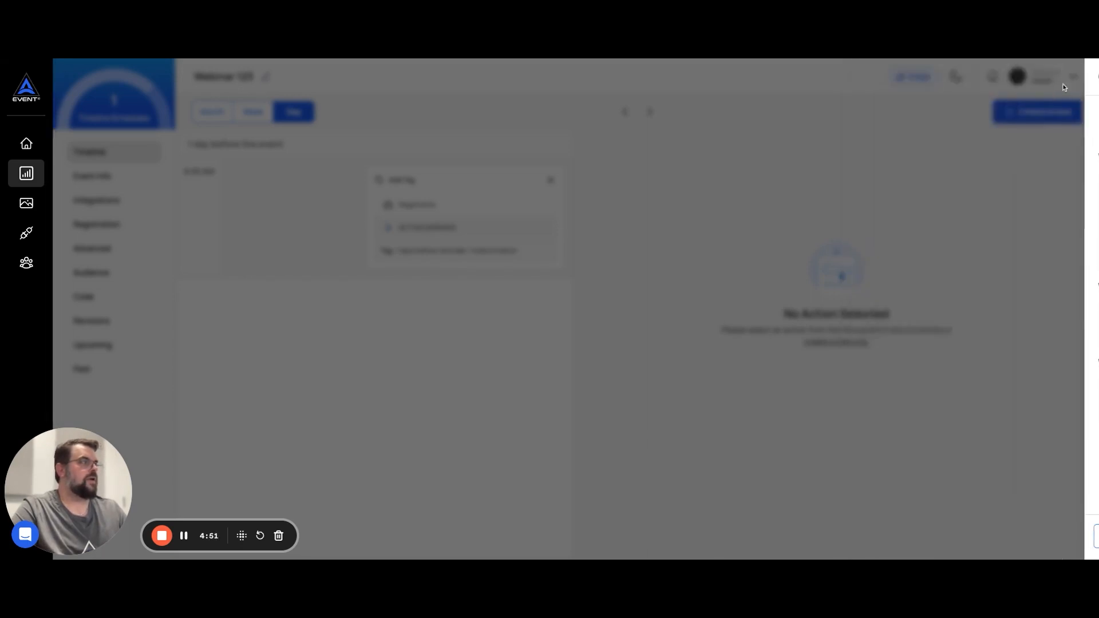
# View the day after the event and compare its action creation form with the Event Day one, then close the form.
pyautogui.click(650, 112)
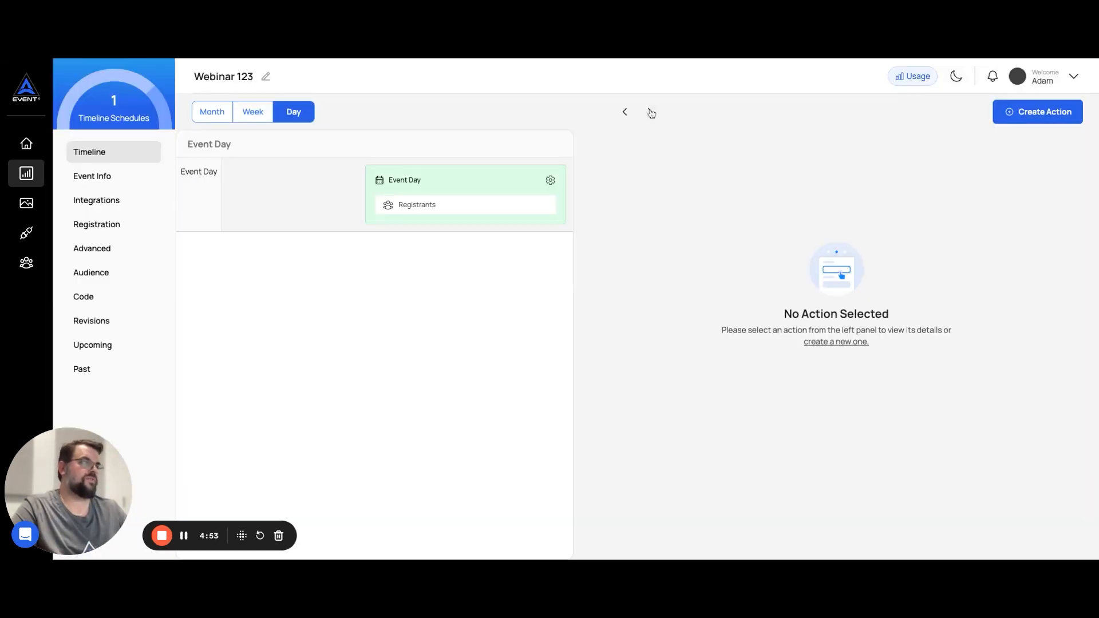
pyautogui.click(650, 112)
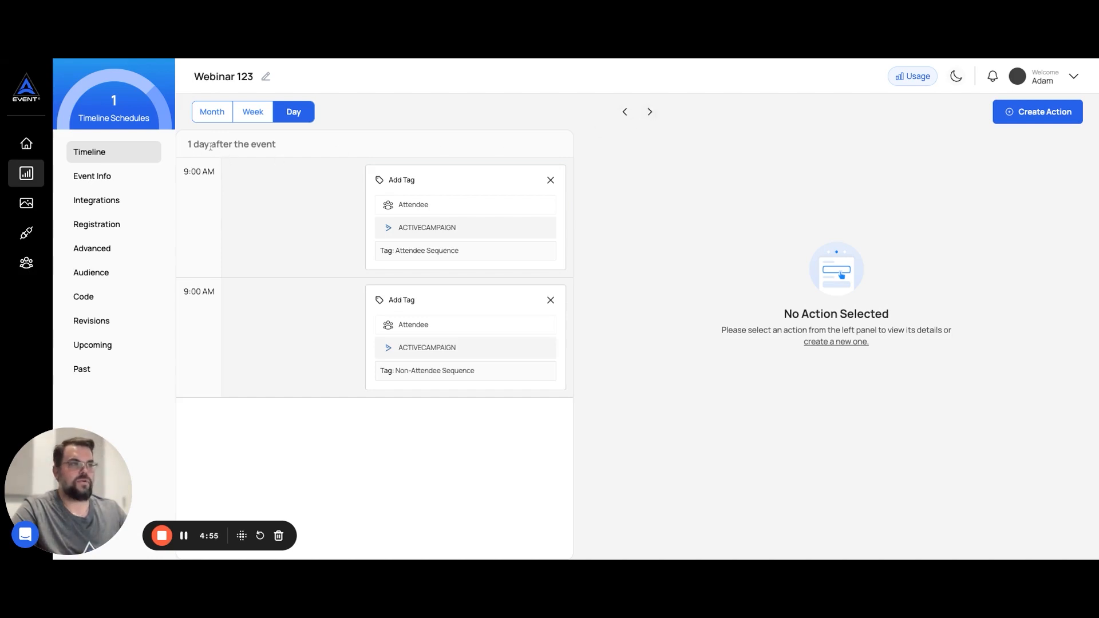
pyautogui.click(1045, 113)
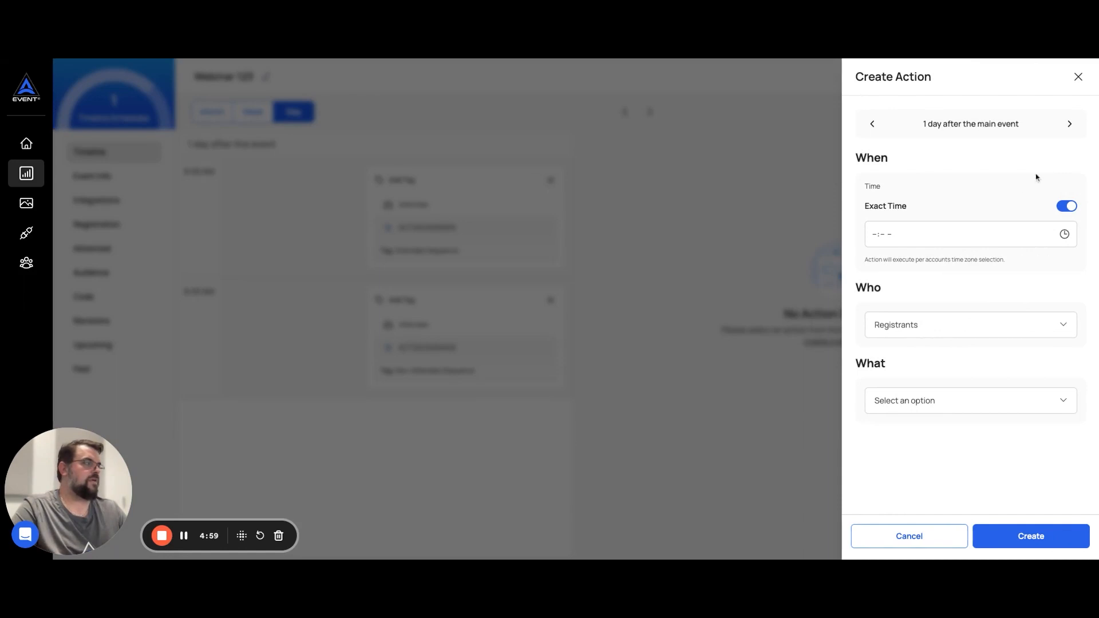
pyautogui.click(872, 125)
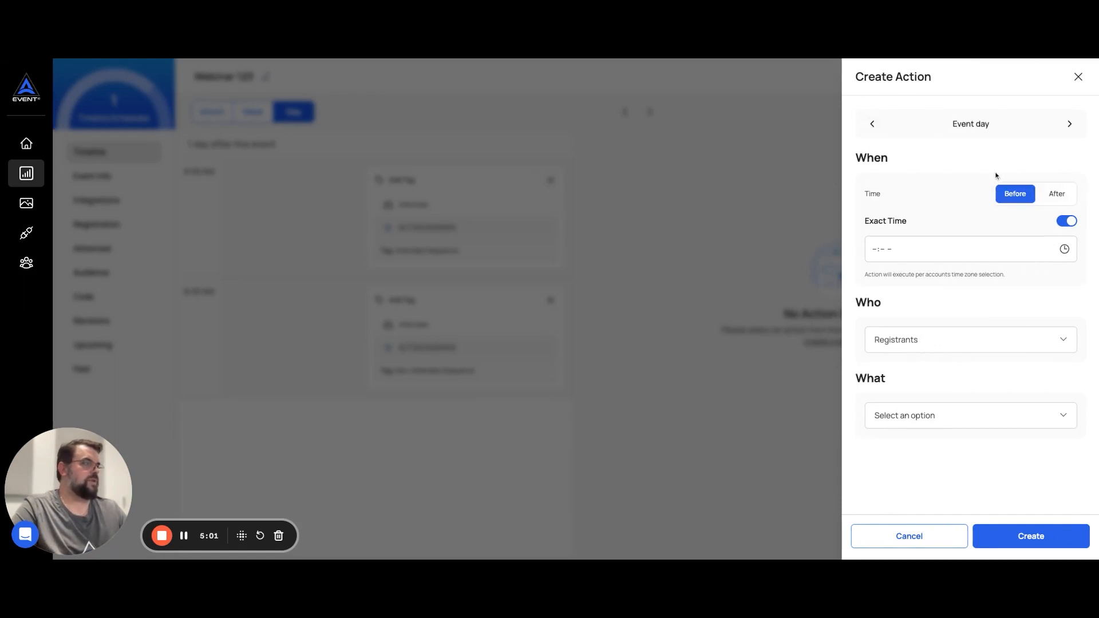
pyautogui.click(658, 195)
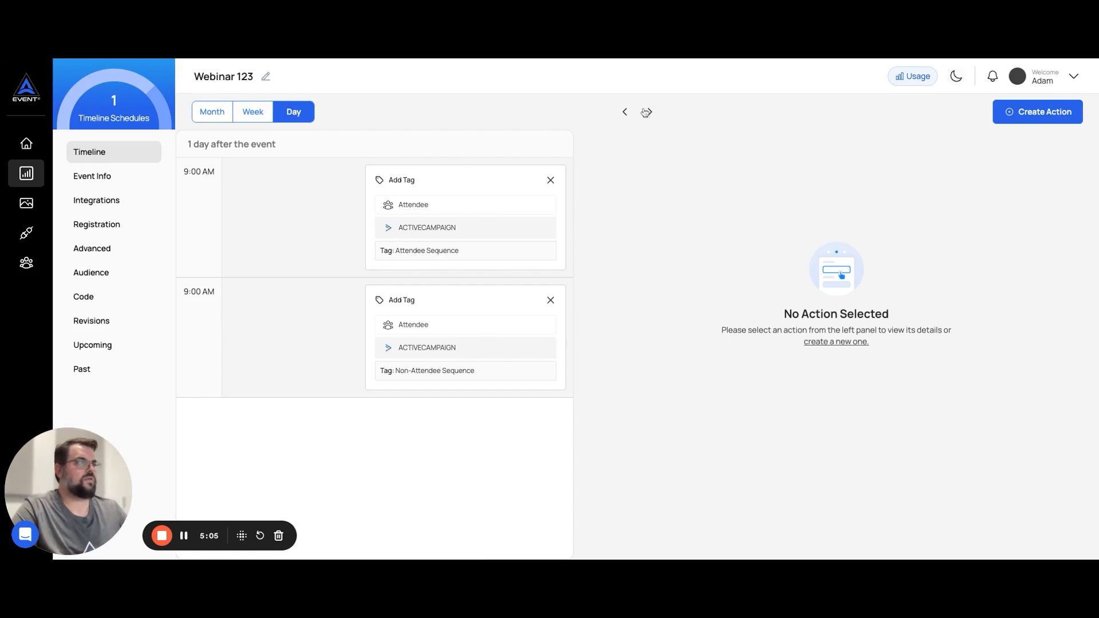
# Start a new Event Day action with a relative time of 1 hour 0 minutes before the event.
pyautogui.click(625, 112)
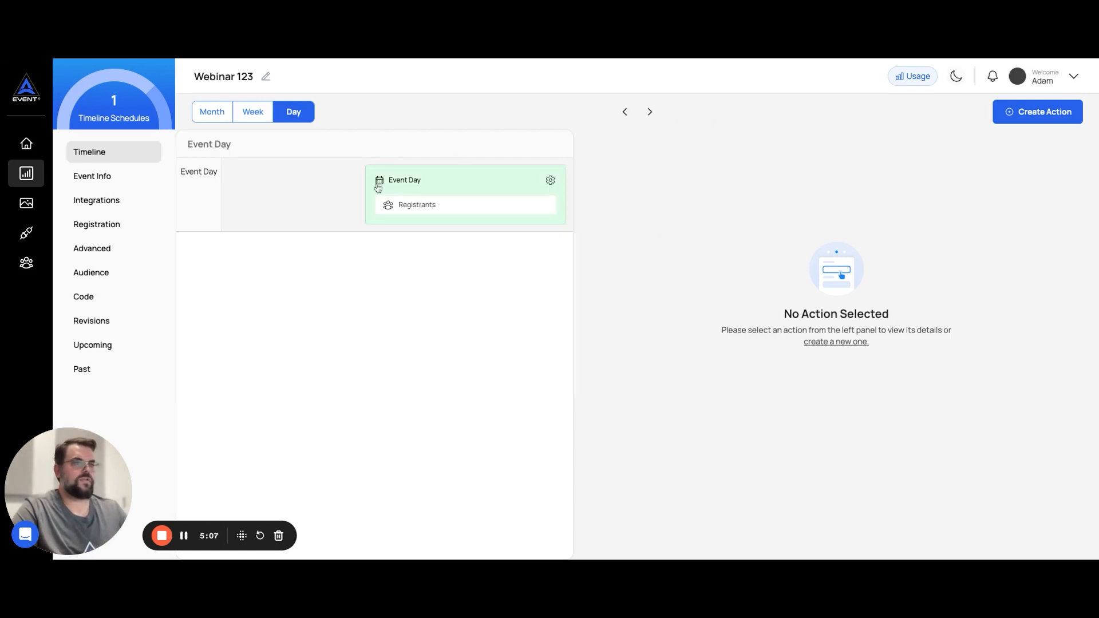
pyautogui.click(1063, 115)
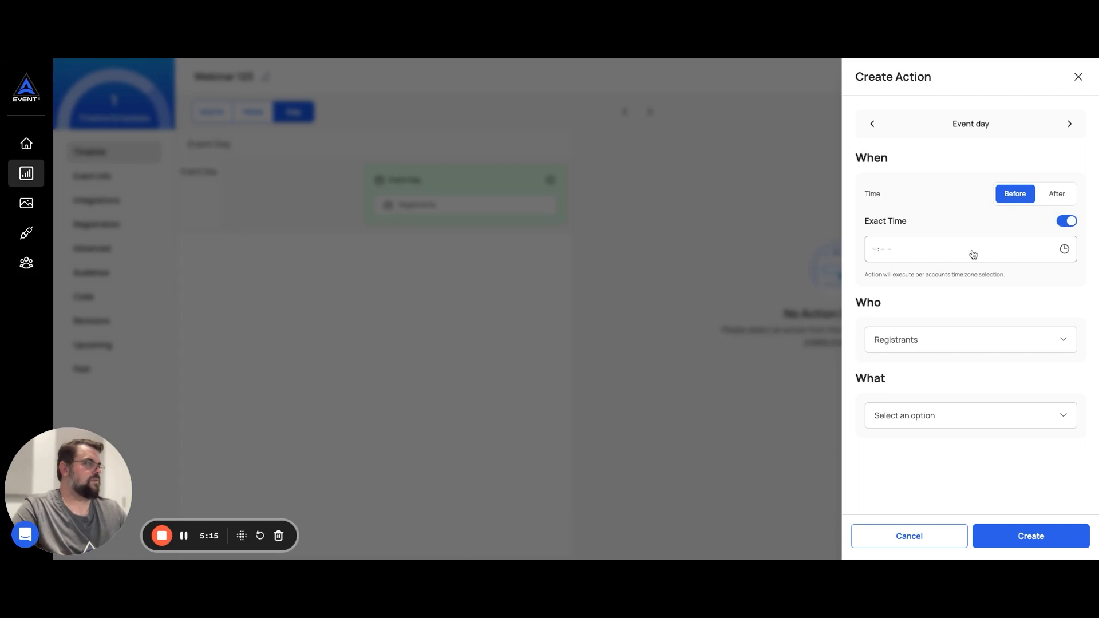
pyautogui.click(1070, 222)
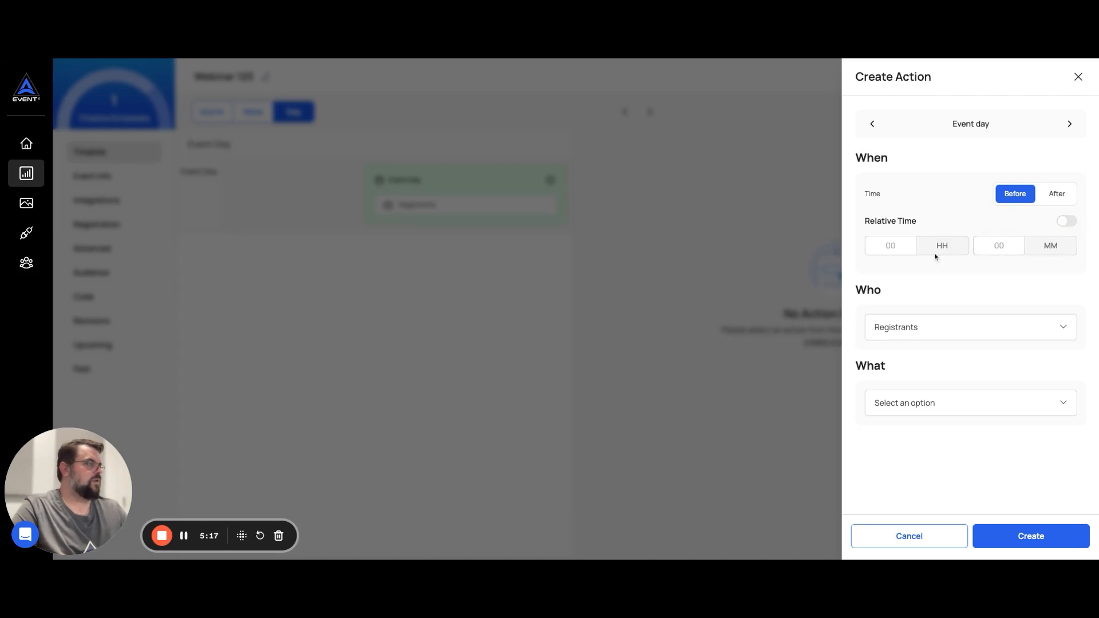
pyautogui.click(899, 247)
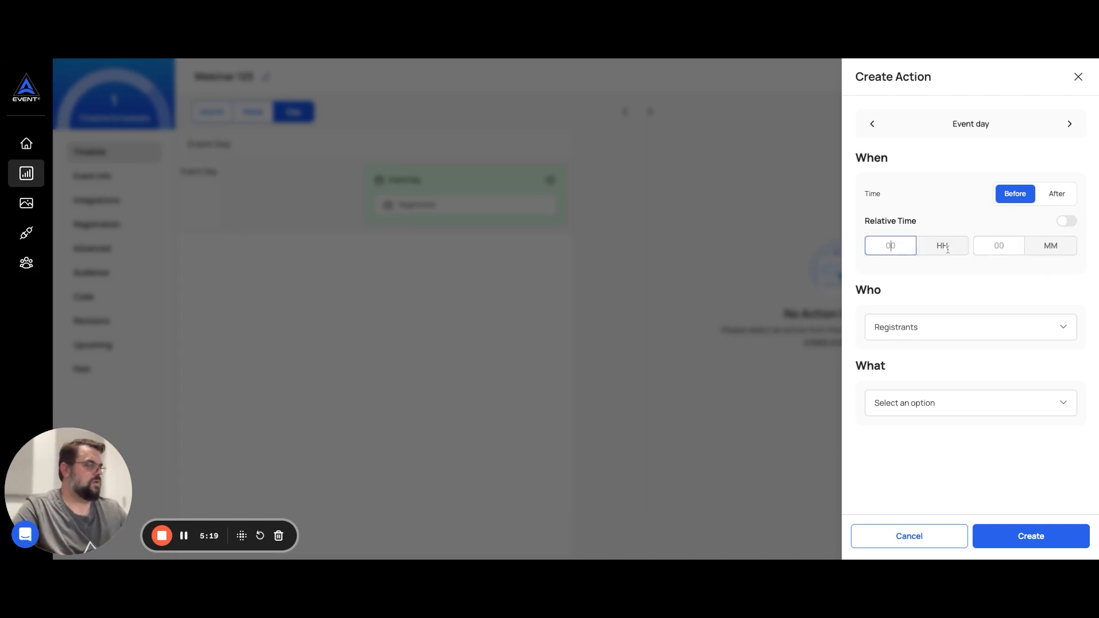
pyautogui.write('1')
pyautogui.click(982, 247)
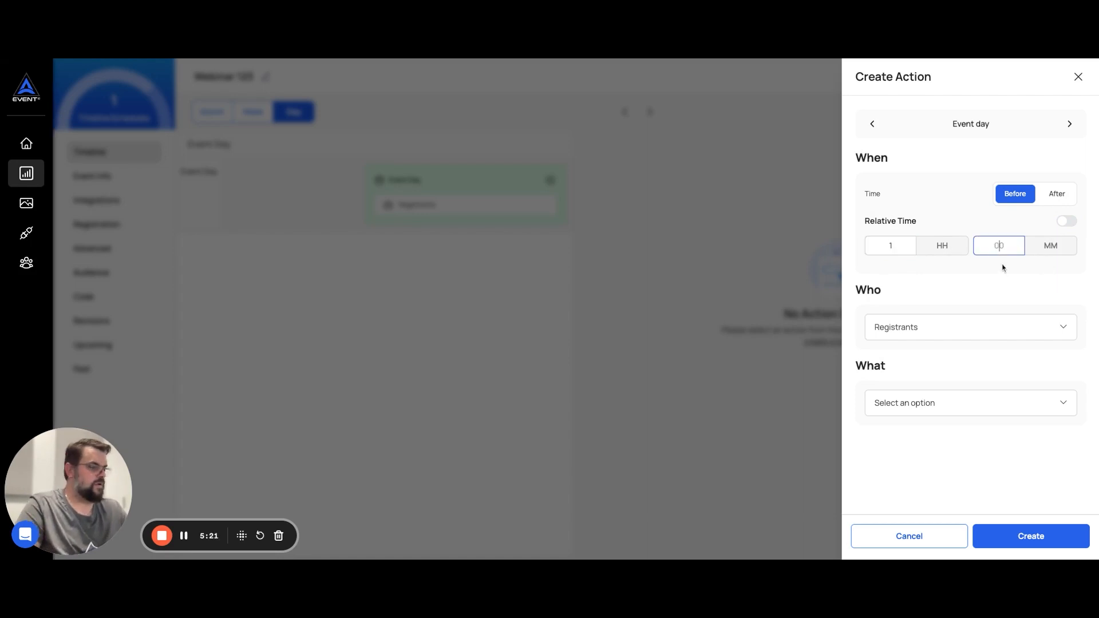
pyautogui.write('0')
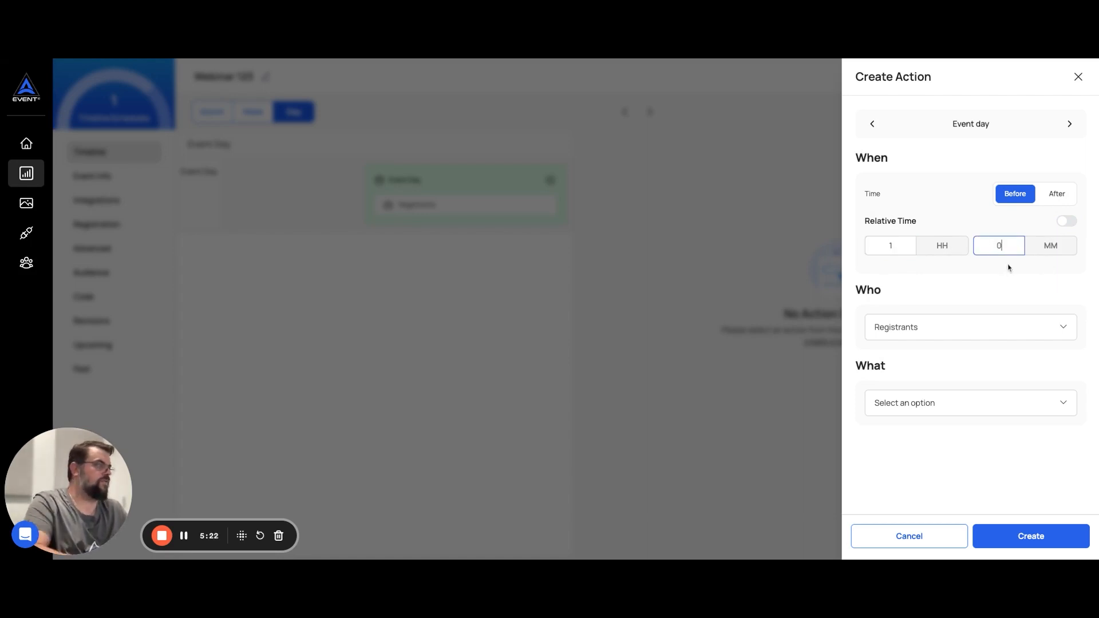
# Target Registrants with the action and choose the ActiveCampaign integration to perform it.
pyautogui.click(935, 331)
pyautogui.click(915, 361)
pyautogui.click(925, 403)
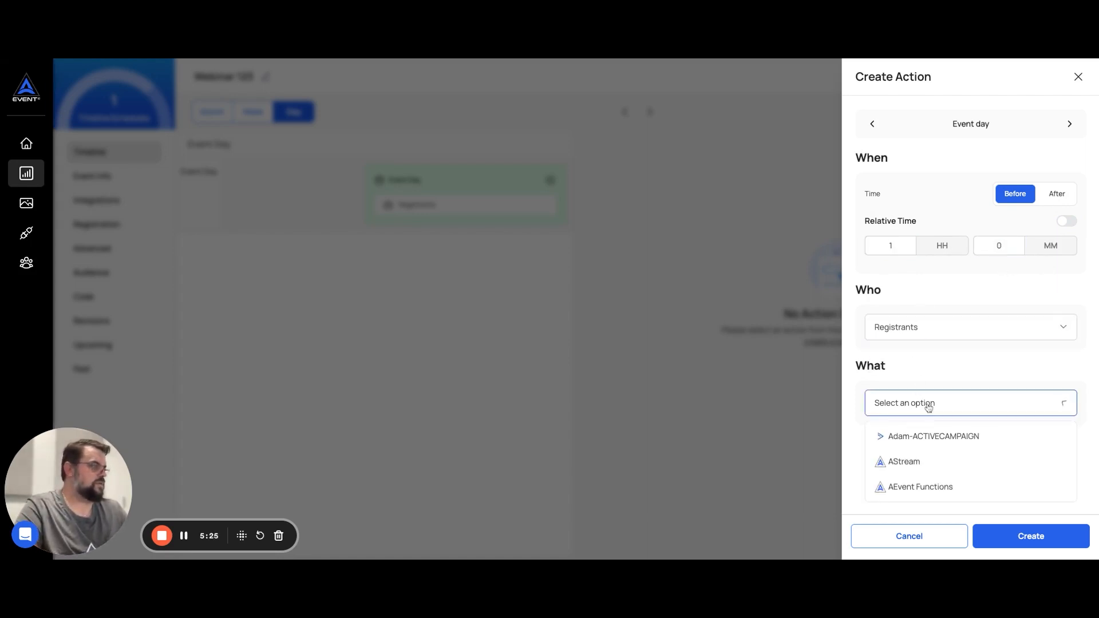
pyautogui.click(935, 441)
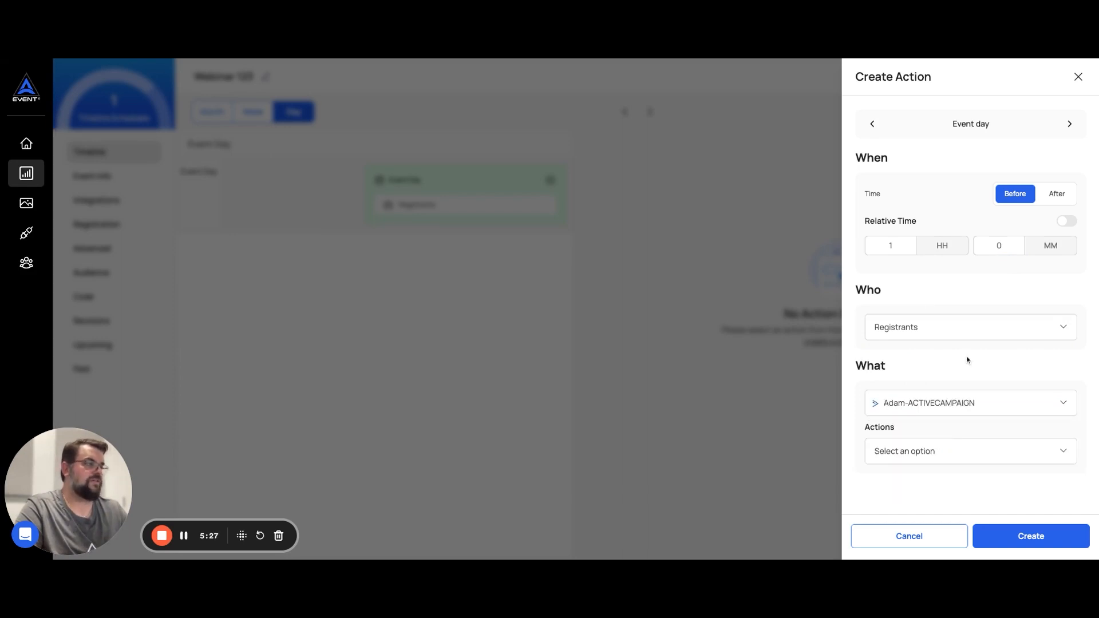
# Set the action to Remove Tag with the on-reg tag, and create it.
pyautogui.click(962, 458)
pyautogui.scroll(-1, 958, 482)
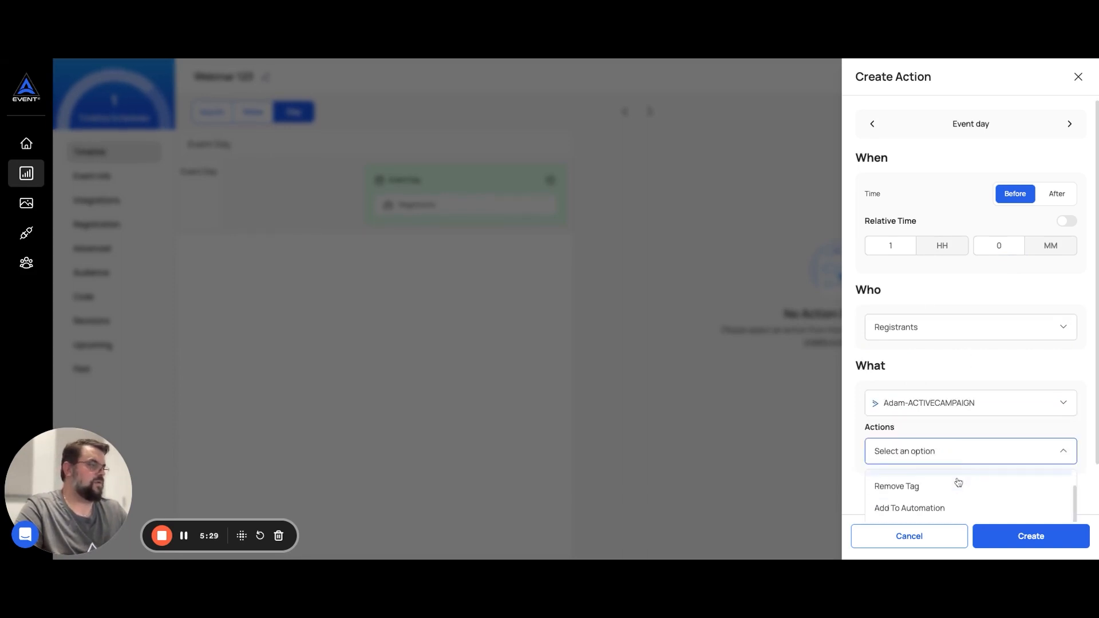
pyautogui.scroll(1, 957, 481)
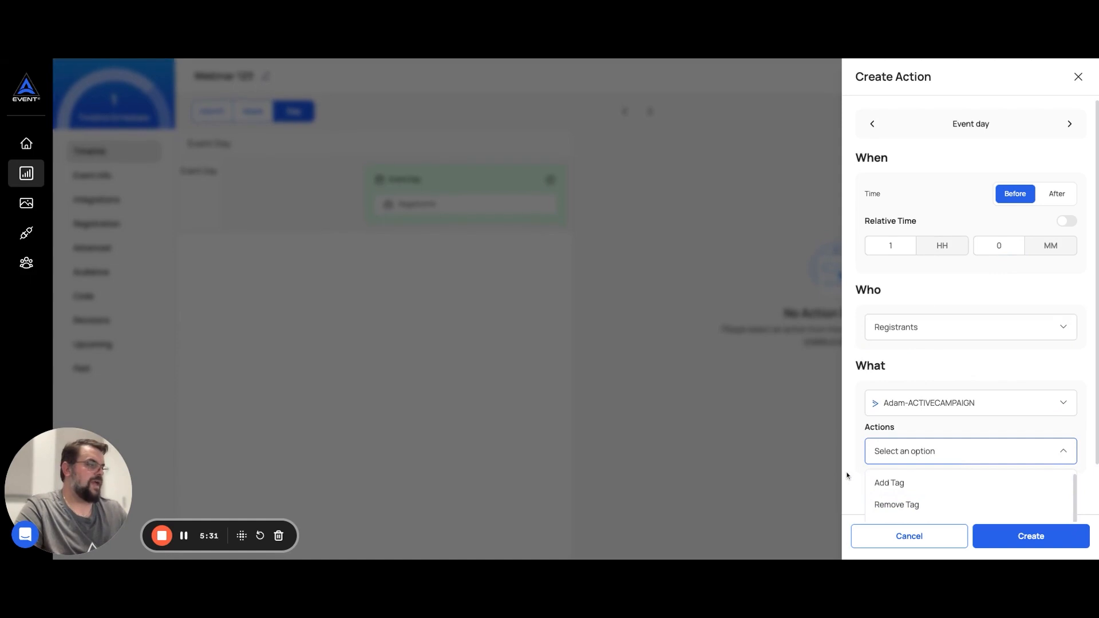
pyautogui.scroll(-1, 847, 475)
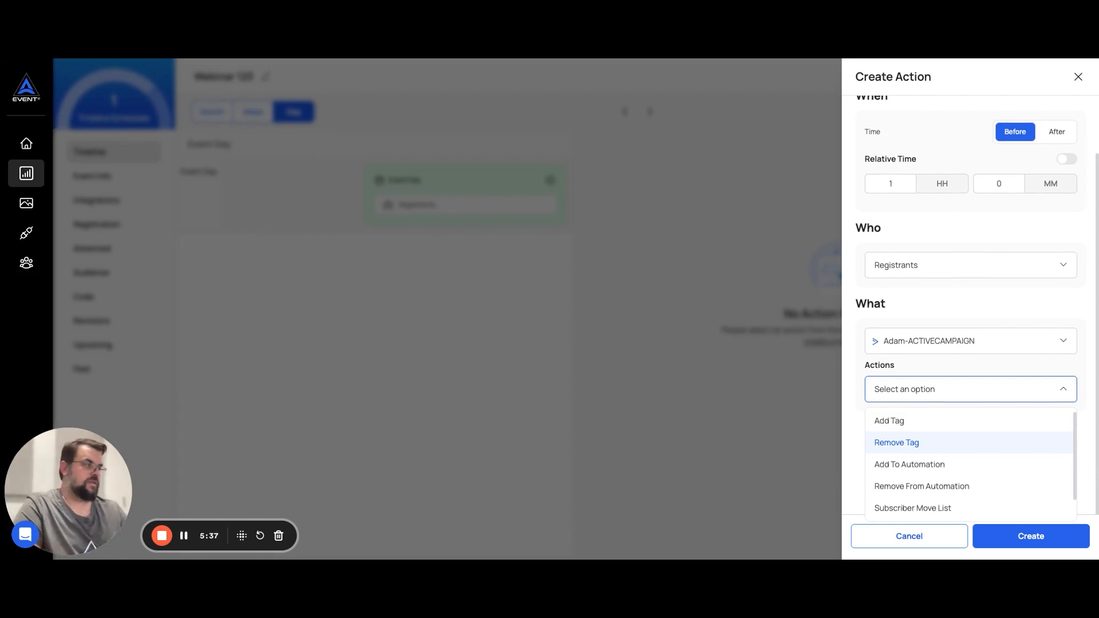
pyautogui.click(912, 442)
pyautogui.click(919, 454)
pyautogui.scroll(-5, 927, 484)
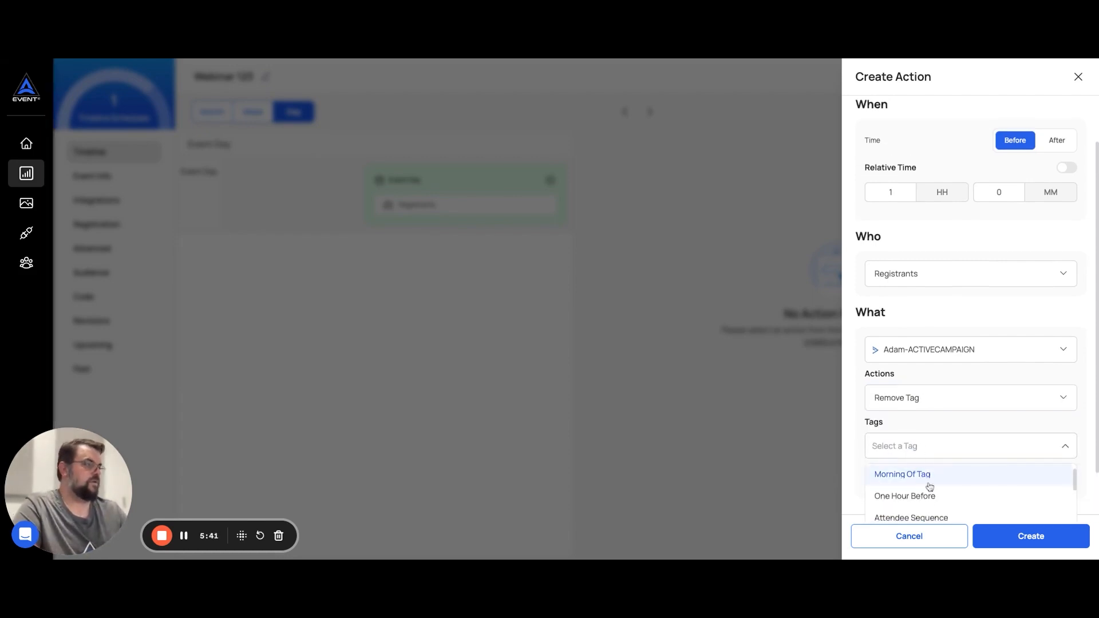
pyautogui.scroll(-2, 930, 487)
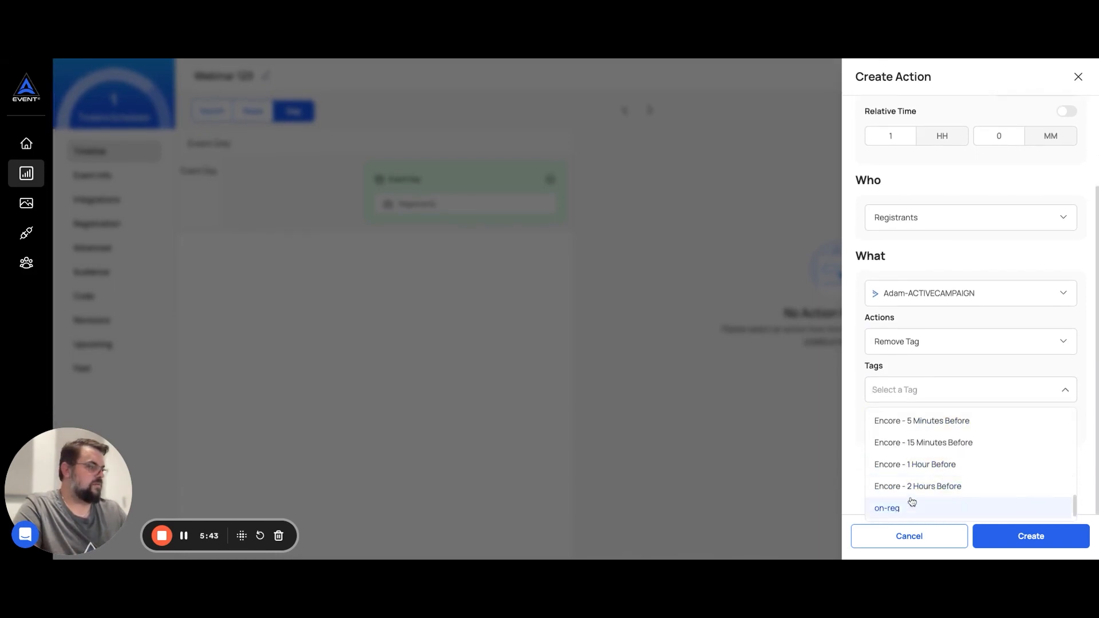
pyautogui.click(887, 503)
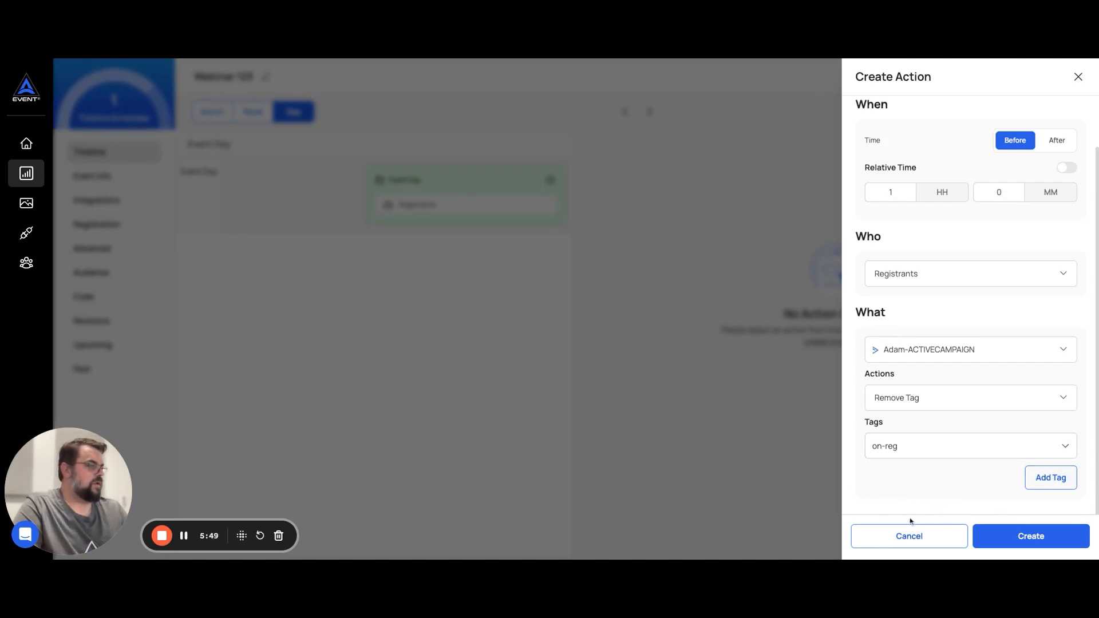
pyautogui.click(1011, 537)
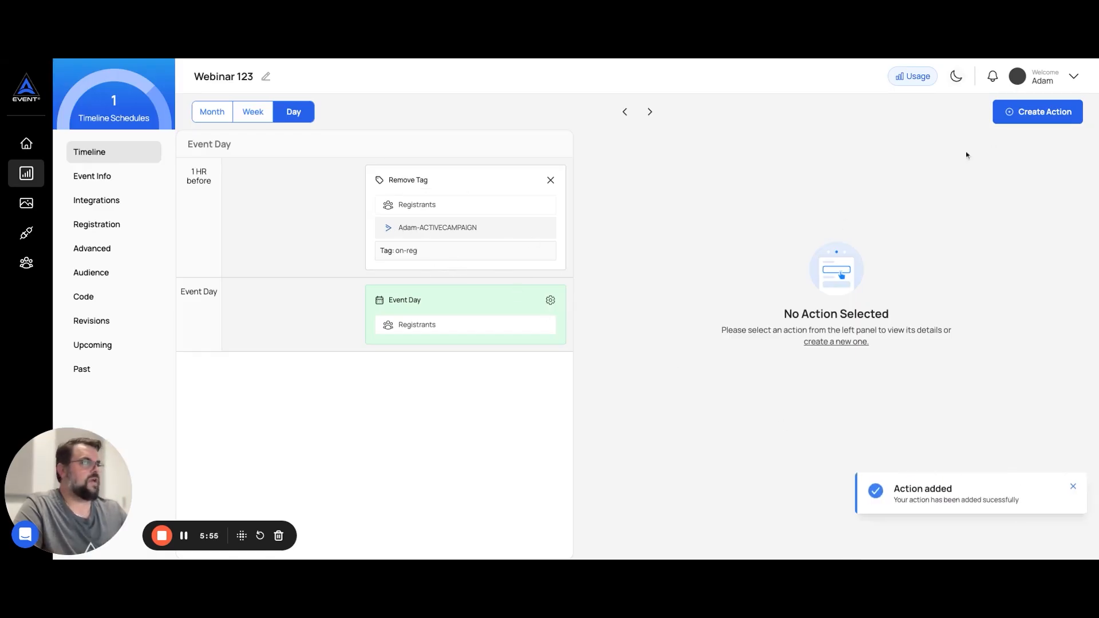
# Start a second Event Day action, also at a relative time of 1 hour 0 minutes before the event.
pyautogui.click(1034, 112)
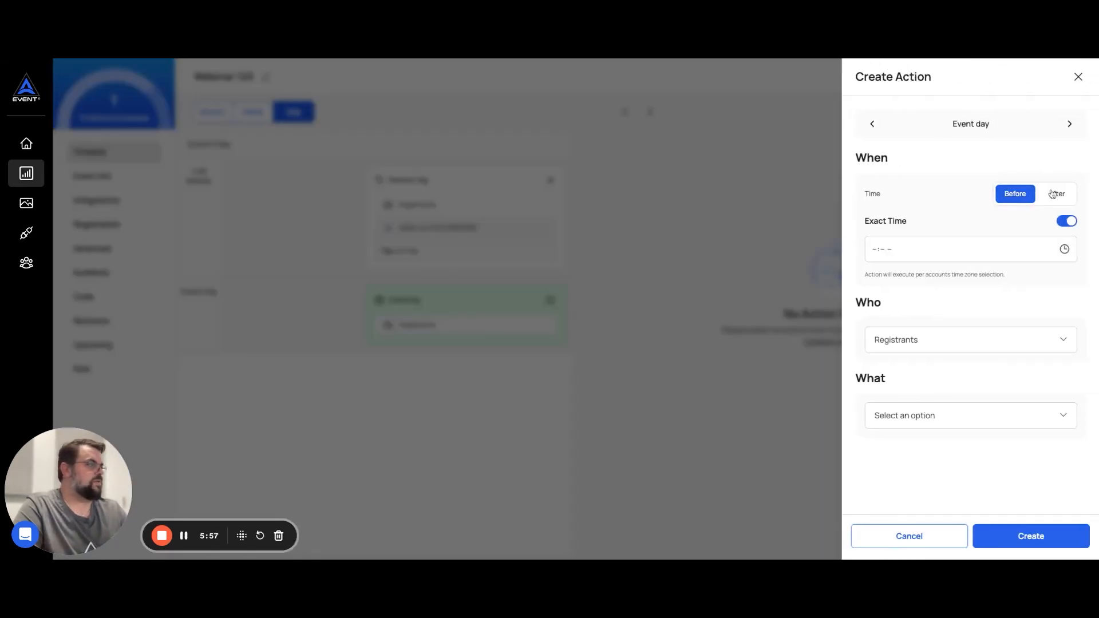
pyautogui.click(1066, 223)
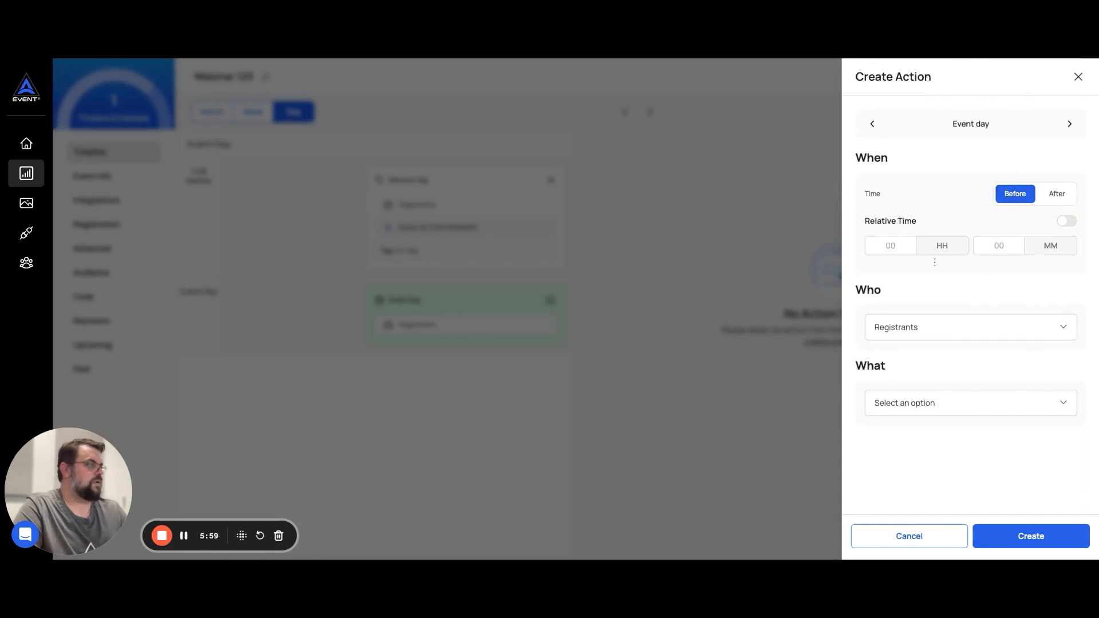
pyautogui.click(898, 250)
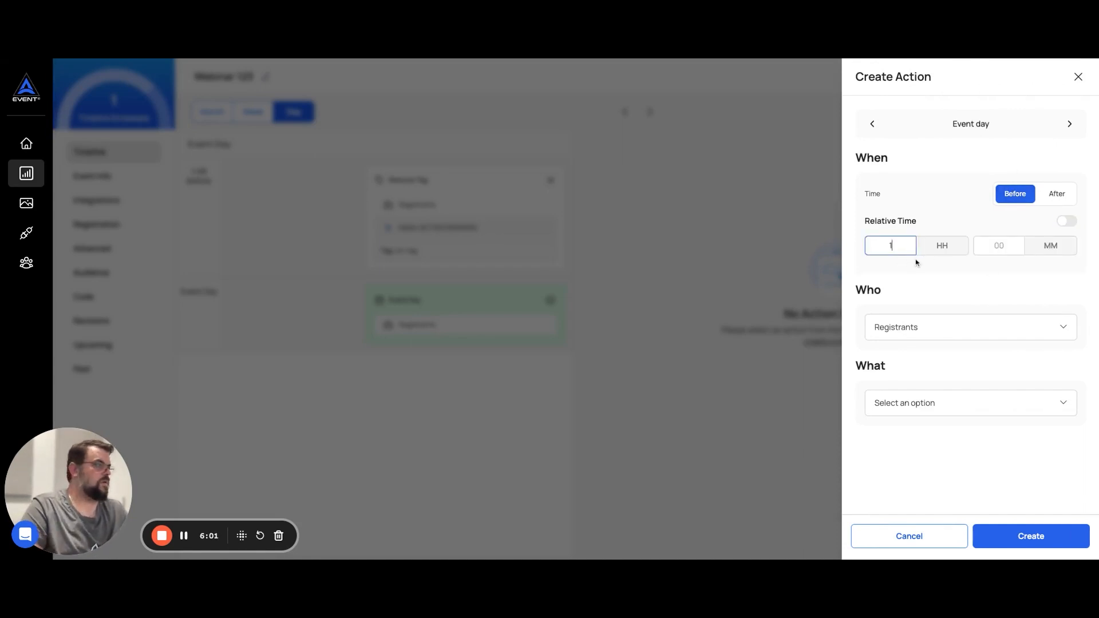
pyautogui.write('1')
pyautogui.click(1005, 247)
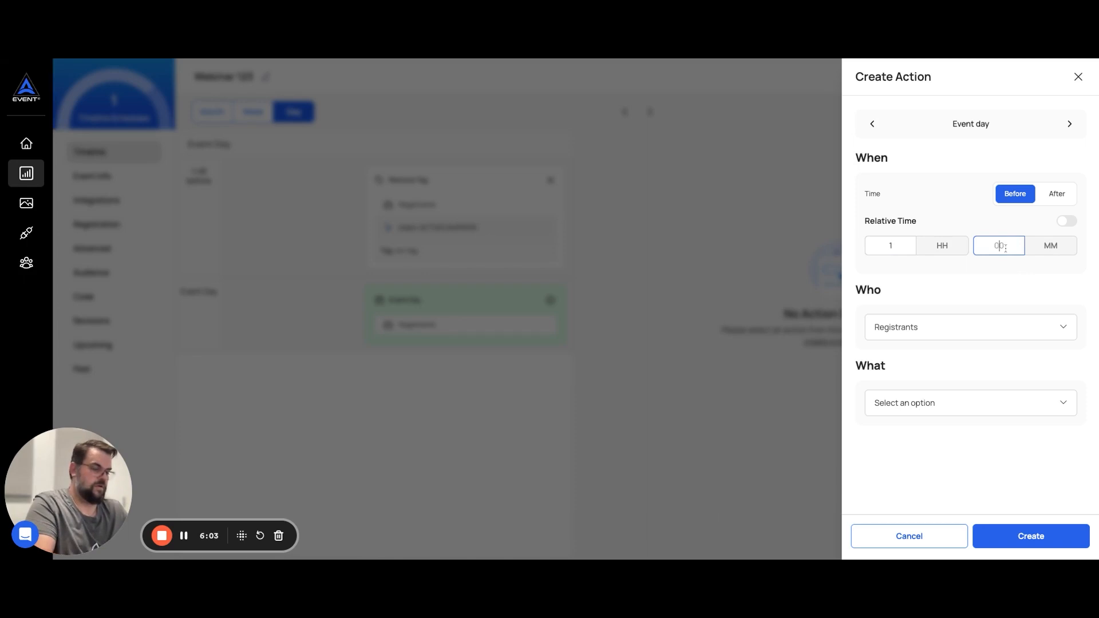
pyautogui.write('0')
# Have the ActiveCampaign integration perform Add Tag with the One Hour Before tag for this action, and create it.
pyautogui.click(931, 404)
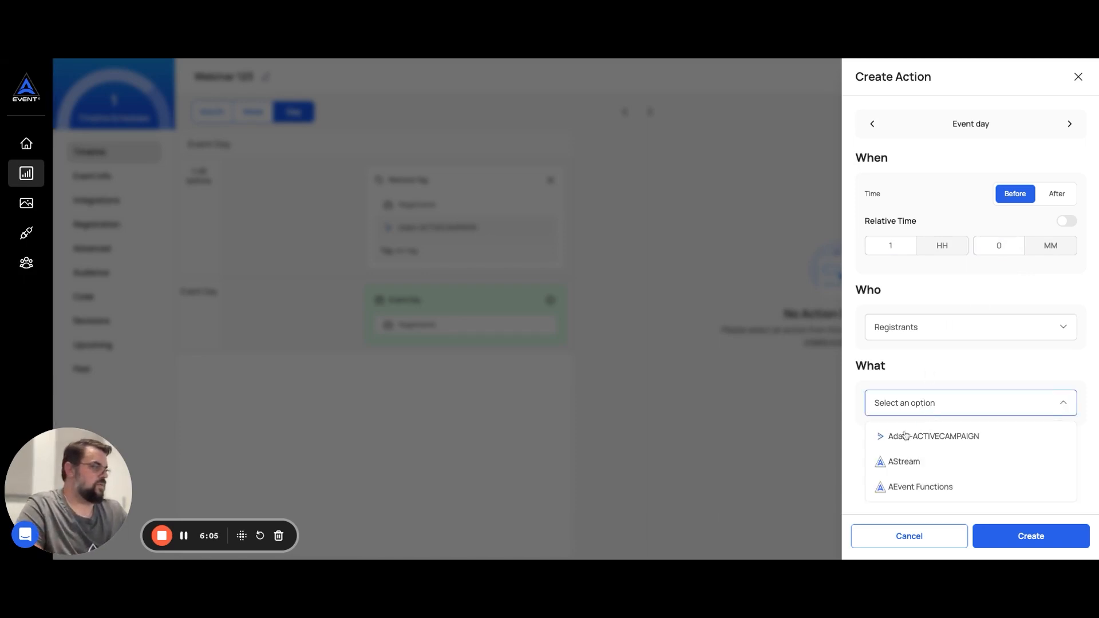
pyautogui.click(900, 438)
pyautogui.click(906, 455)
pyautogui.scroll(-1, 948, 496)
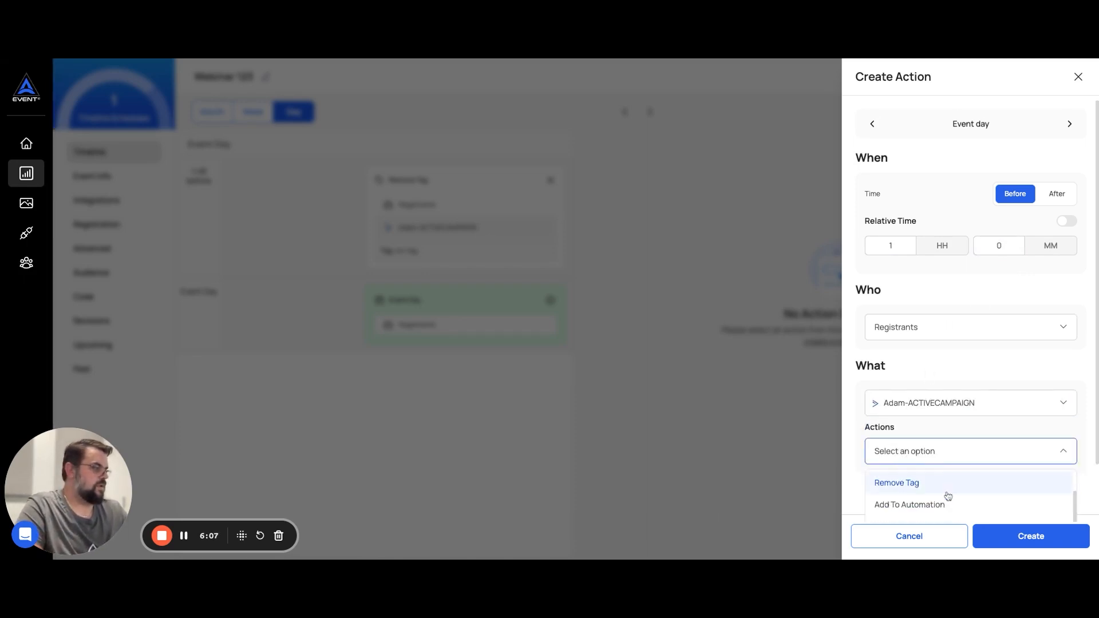
pyautogui.scroll(-3, 949, 495)
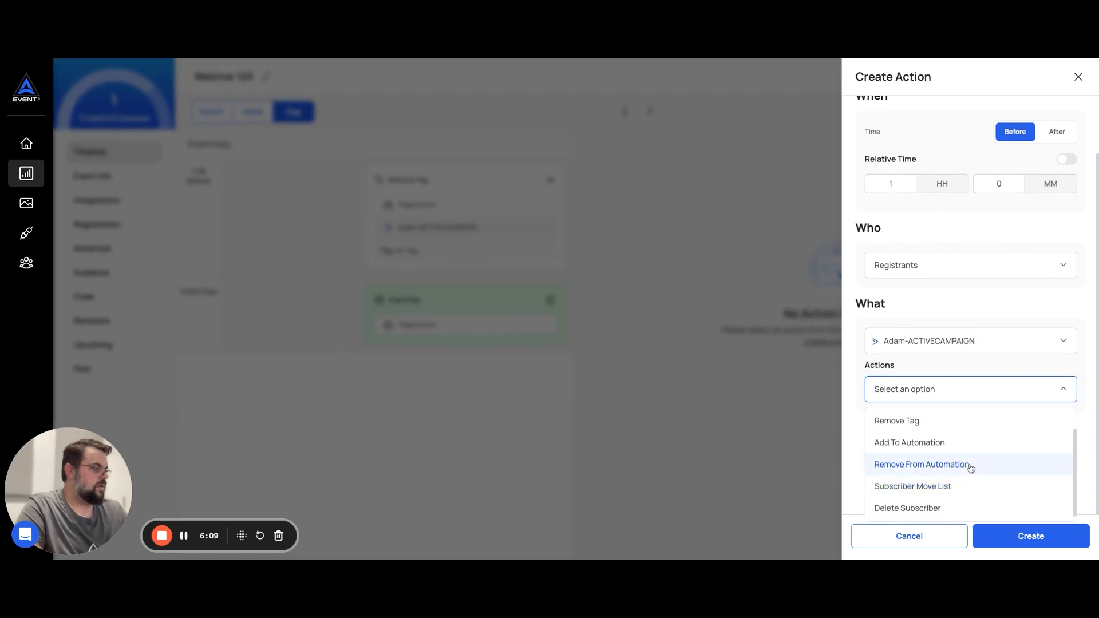
pyautogui.scroll(1, 901, 426)
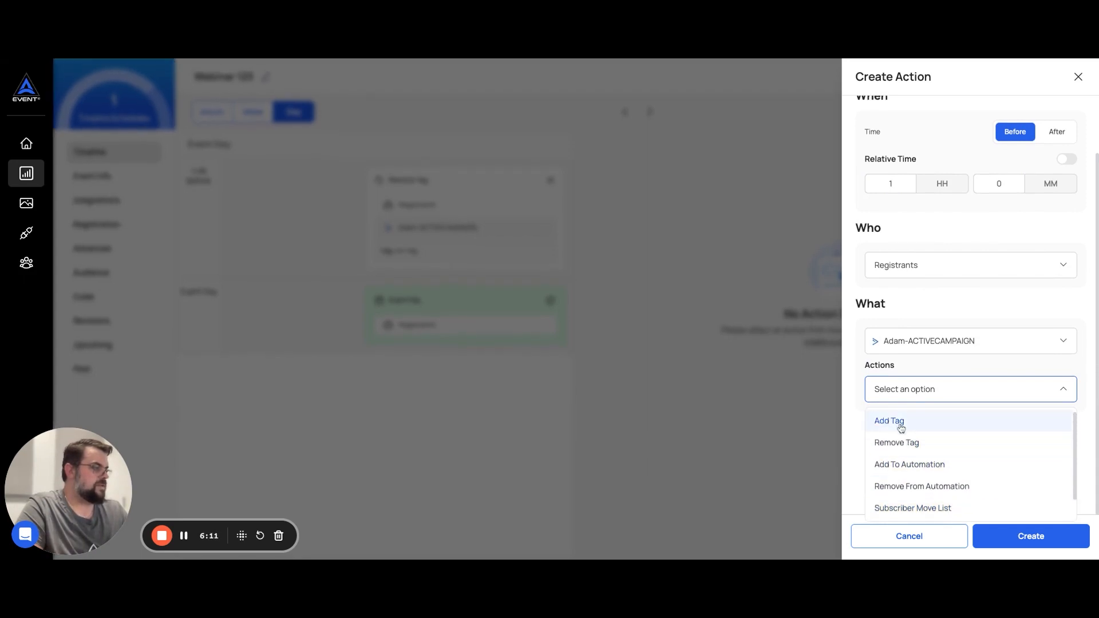
pyautogui.click(901, 428)
pyautogui.click(916, 452)
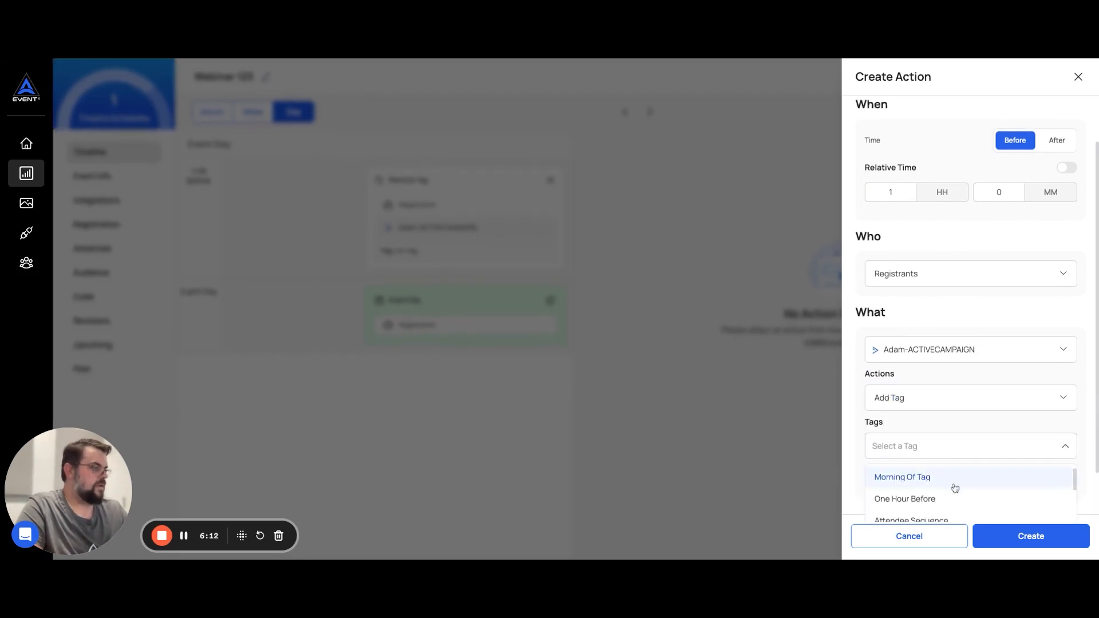
pyautogui.scroll(-1, 954, 488)
pyautogui.click(911, 477)
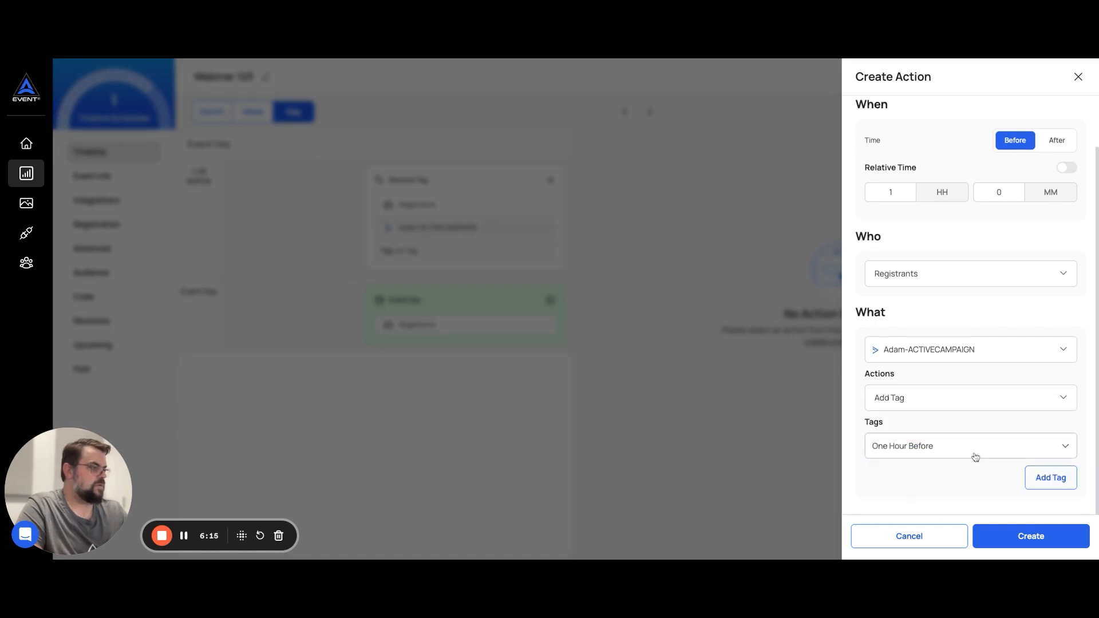
pyautogui.click(1018, 536)
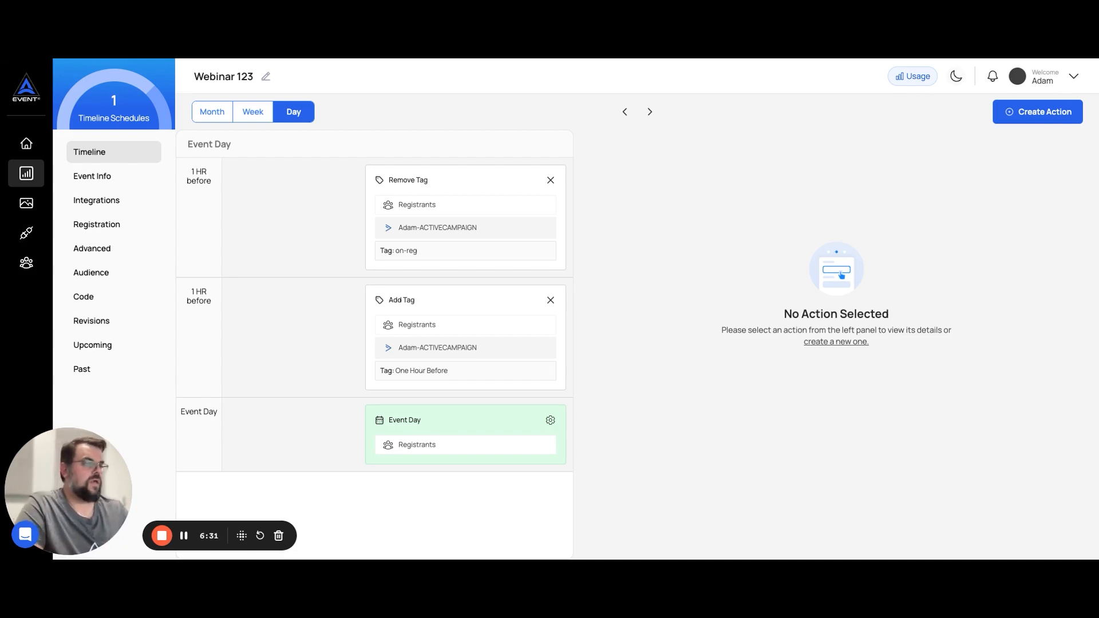
# Start a new Event Day action set to a relative time of 2 hours 30 minutes after the event.
pyautogui.click(1025, 107)
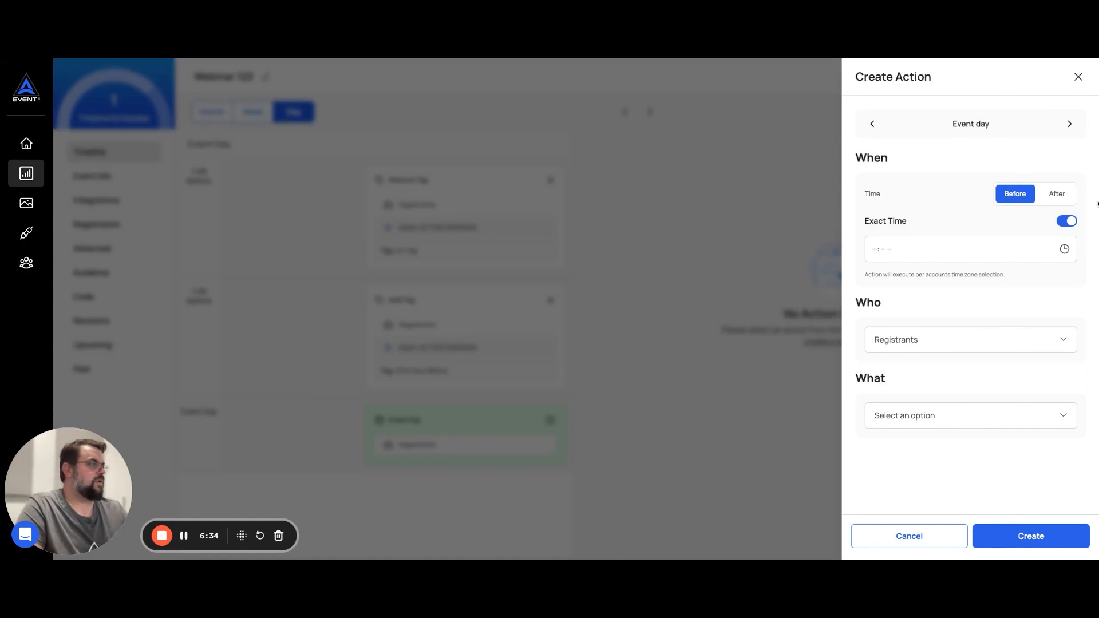
pyautogui.click(1058, 196)
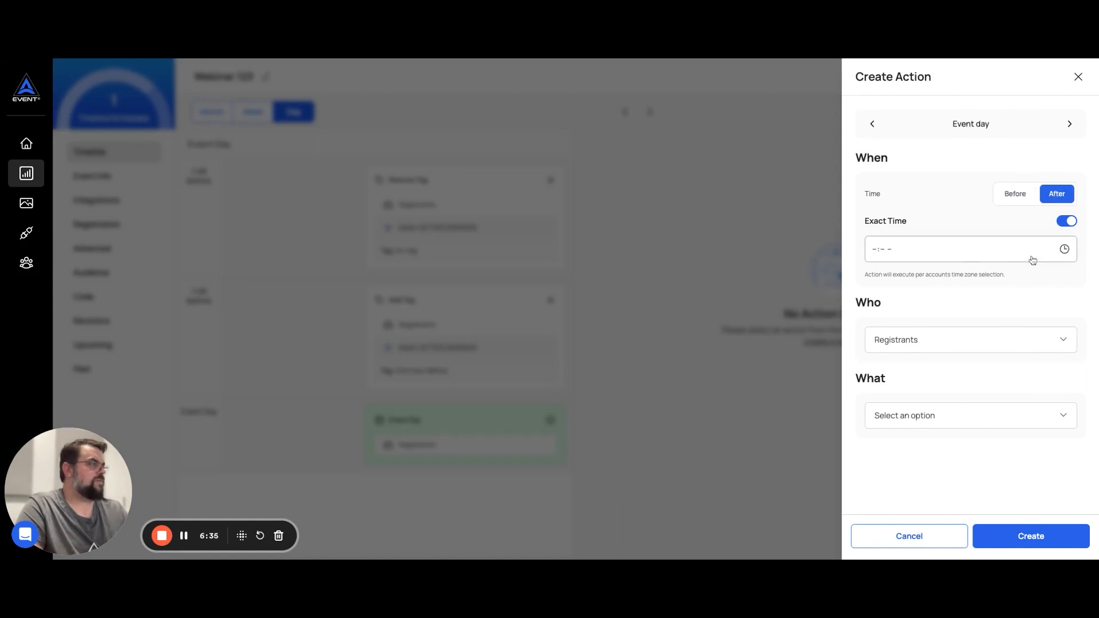
pyautogui.click(1066, 221)
pyautogui.click(883, 247)
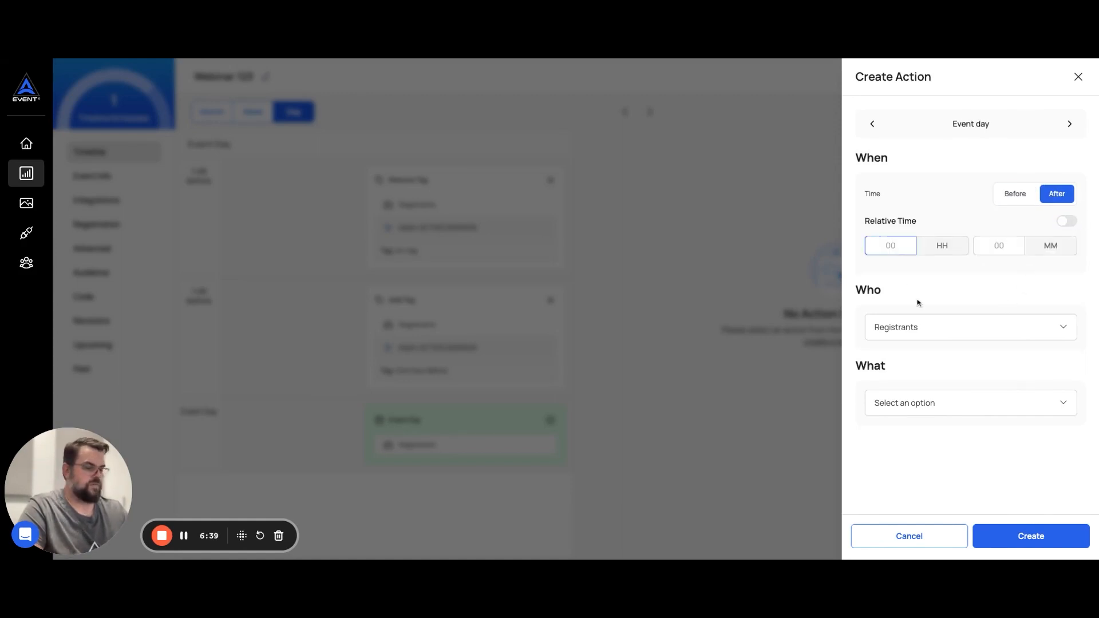
pyautogui.click(1011, 252)
pyautogui.write('30')
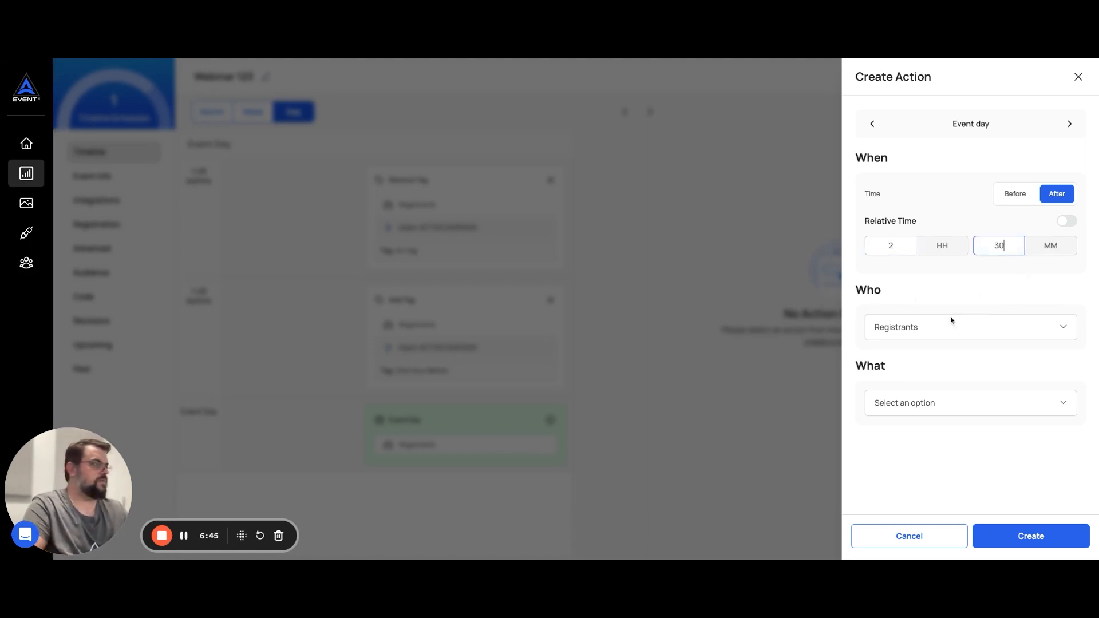
# Target Attendee with this action and choose the ActiveCampaign integration to perform it.
pyautogui.click(934, 327)
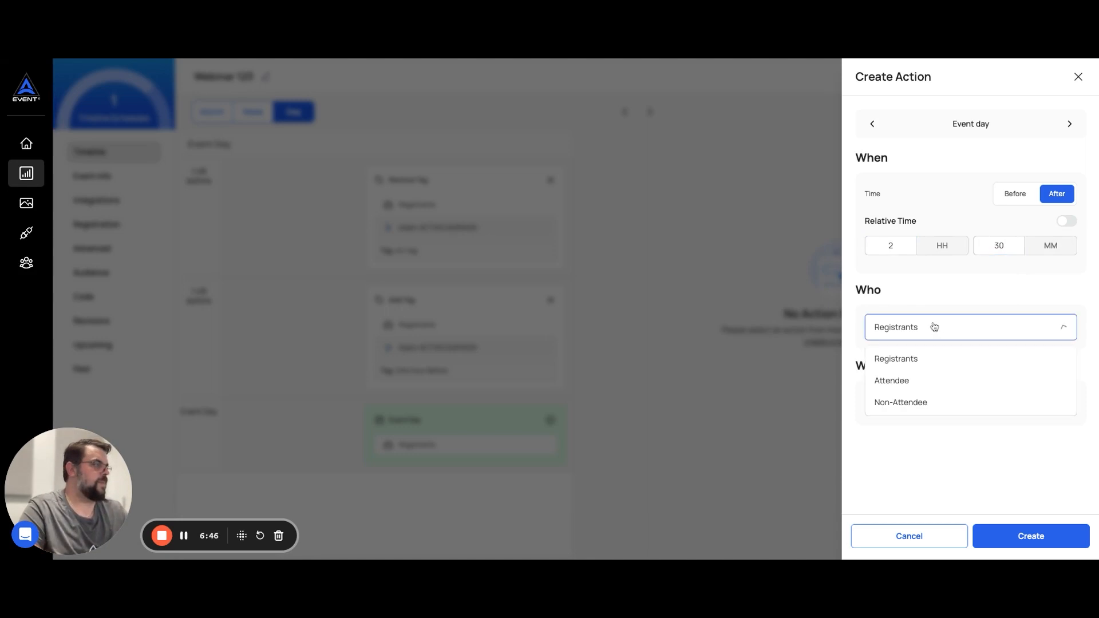
pyautogui.click(900, 387)
pyautogui.click(932, 405)
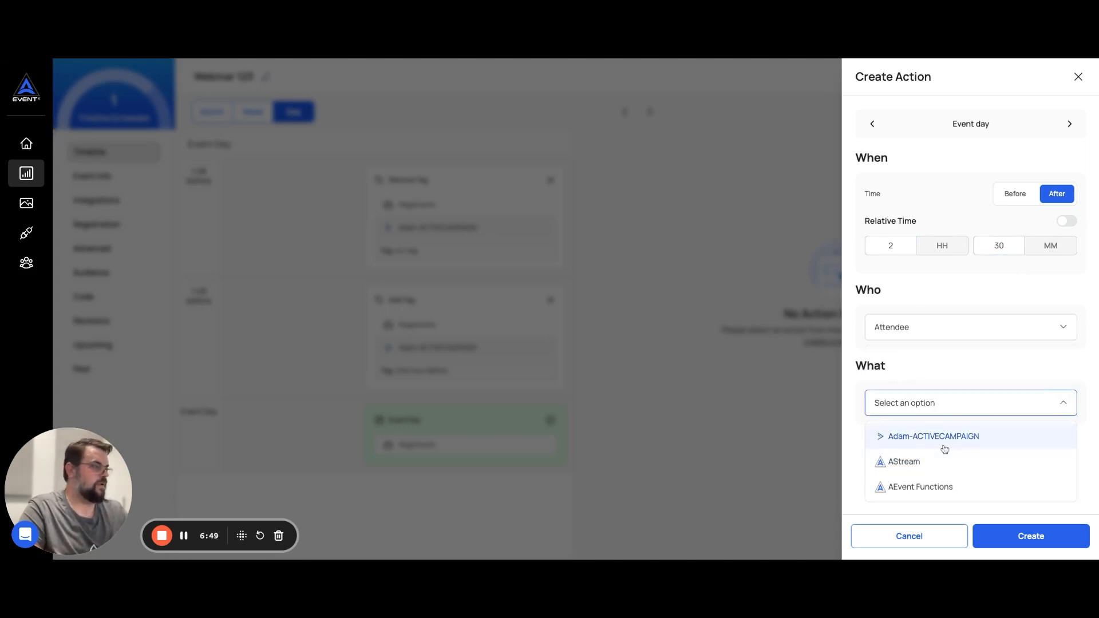
pyautogui.click(943, 446)
# Set the action to Add To Automation with the Attendee Series automation, and create it.
pyautogui.scroll(-1, 917, 493)
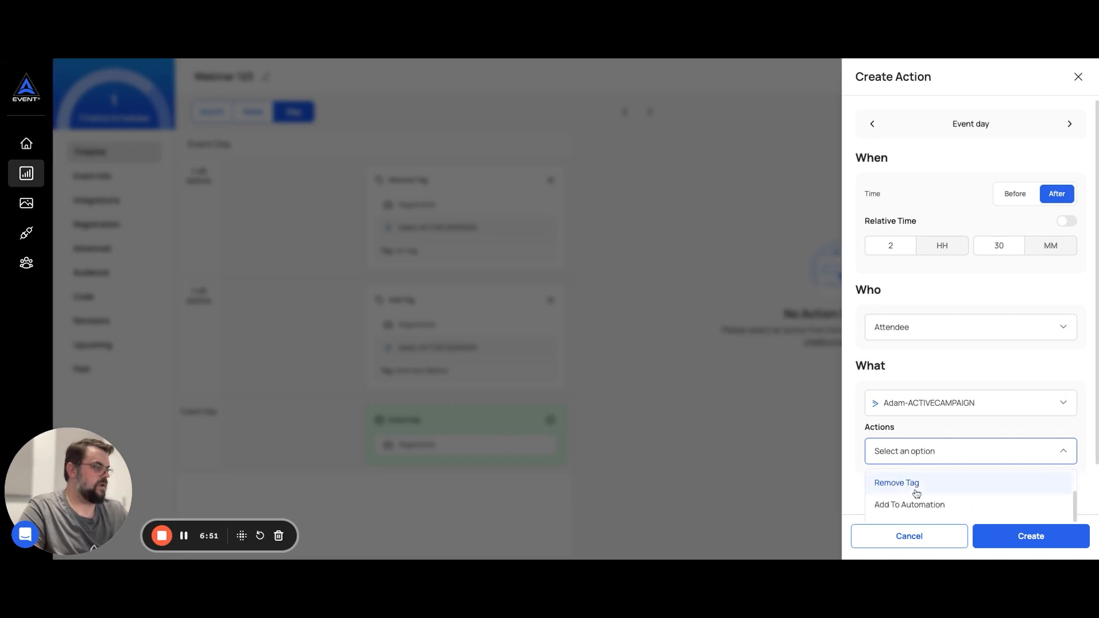
pyautogui.click(925, 503)
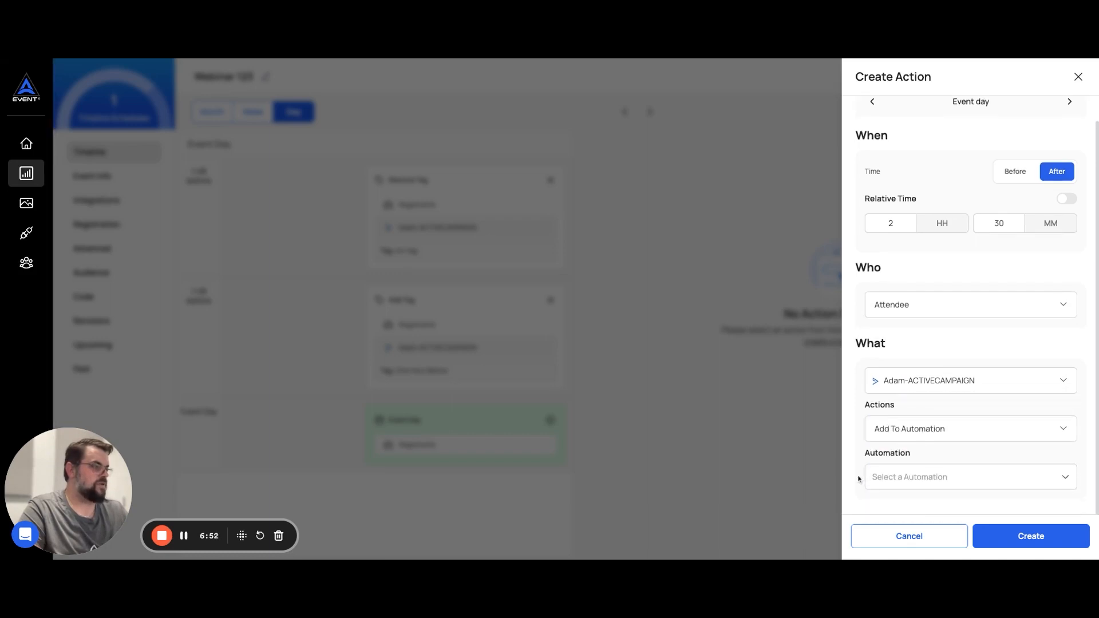
pyautogui.click(936, 483)
pyautogui.scroll(-2, 964, 488)
pyautogui.scroll(-5, 963, 486)
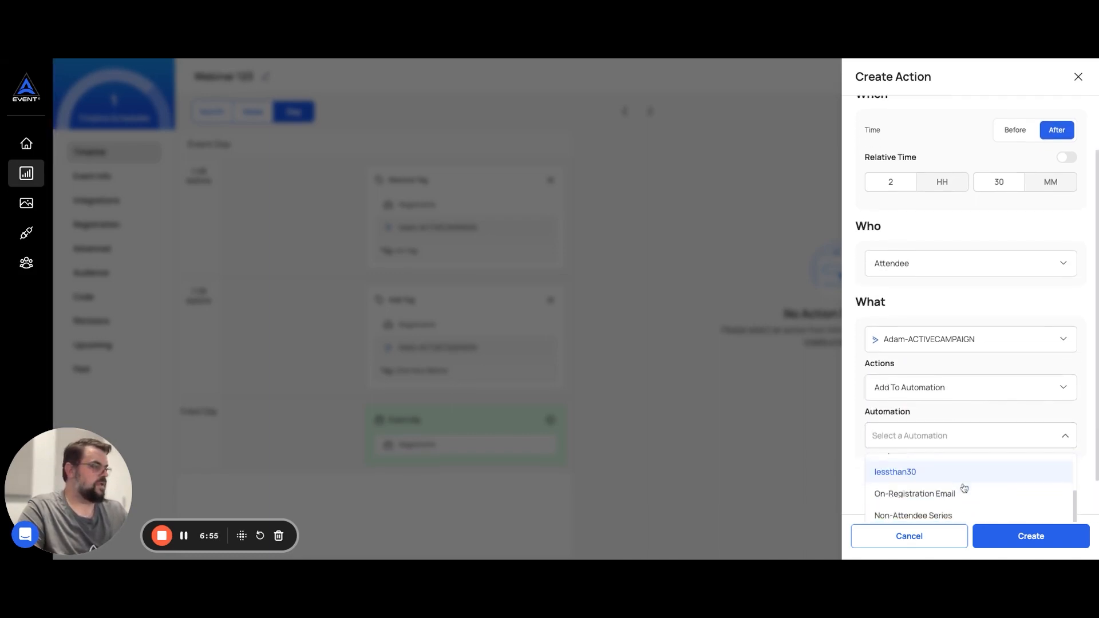
pyautogui.click(929, 497)
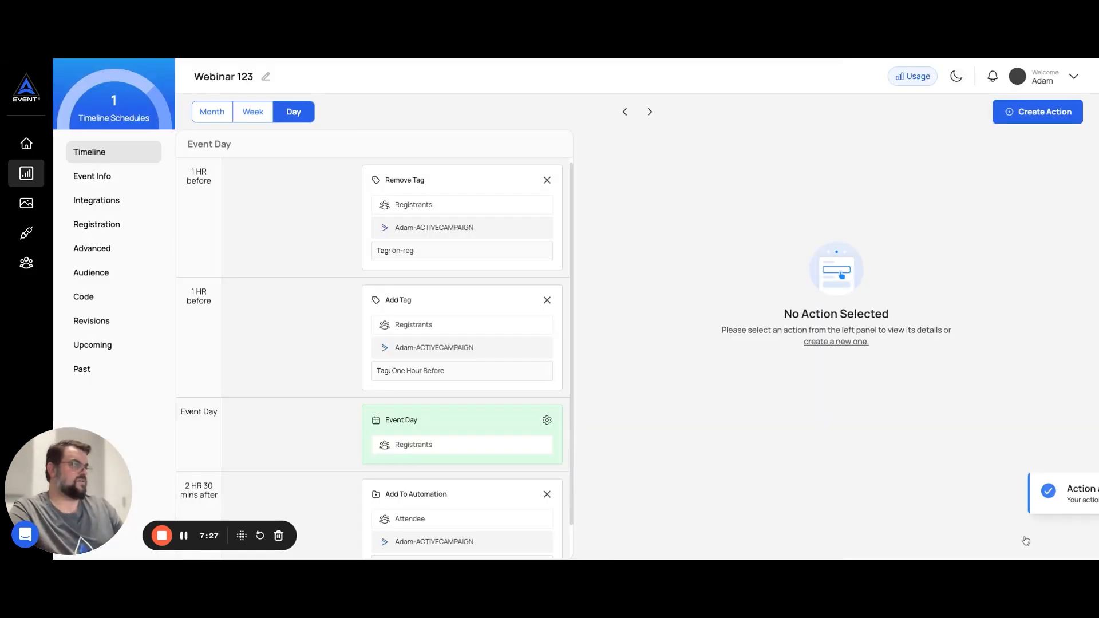
pyautogui.scroll(-1, 454, 406)
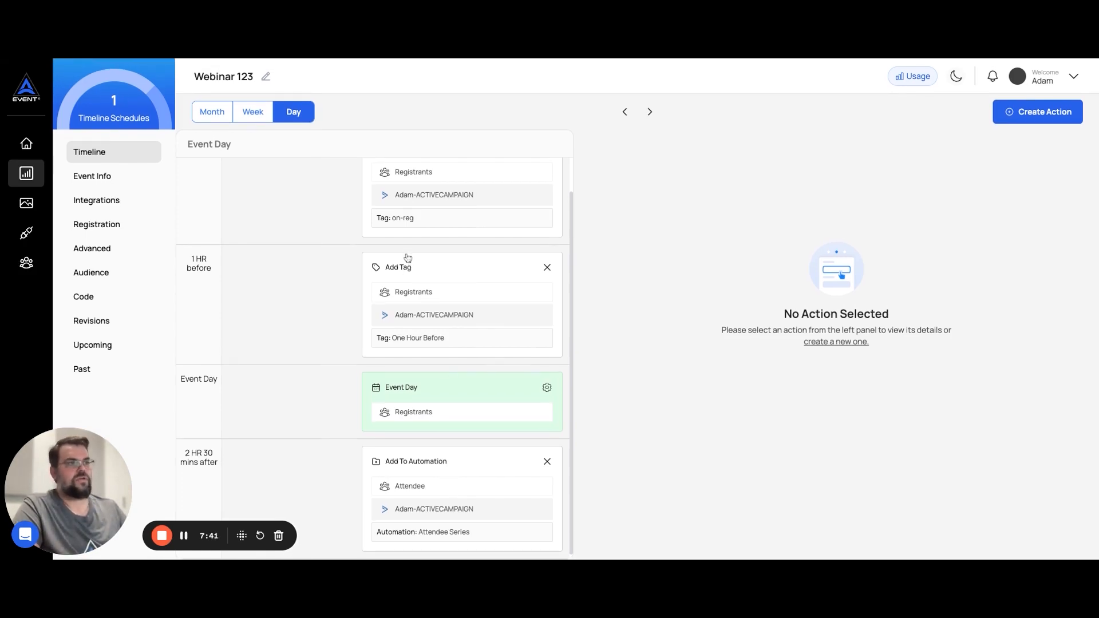
pyautogui.scroll(1, 393, 255)
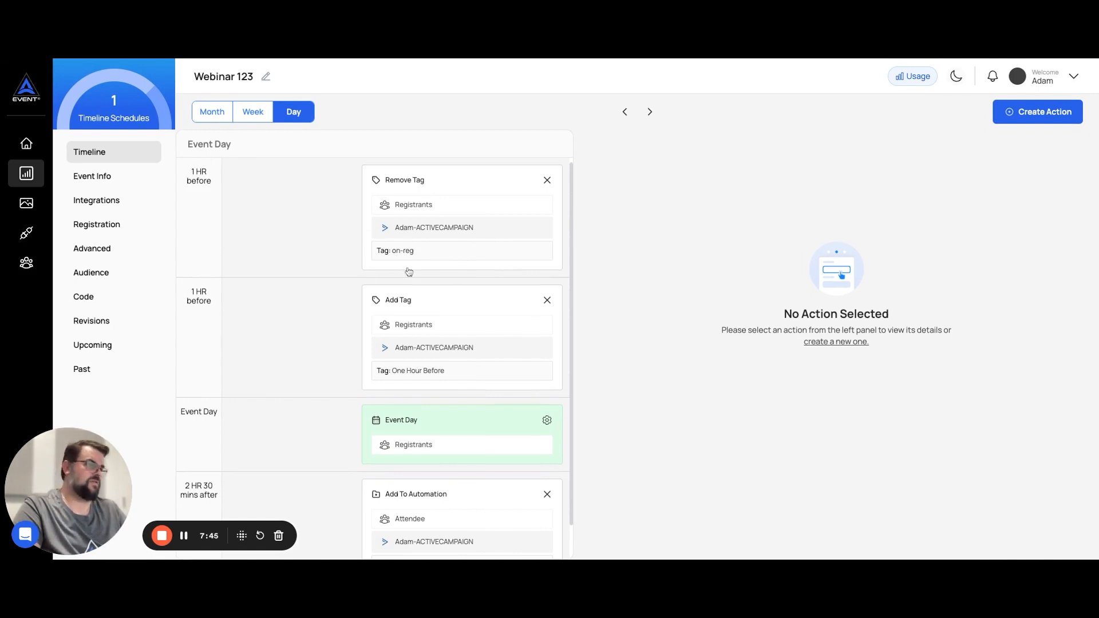
pyautogui.scroll(-1, 418, 276)
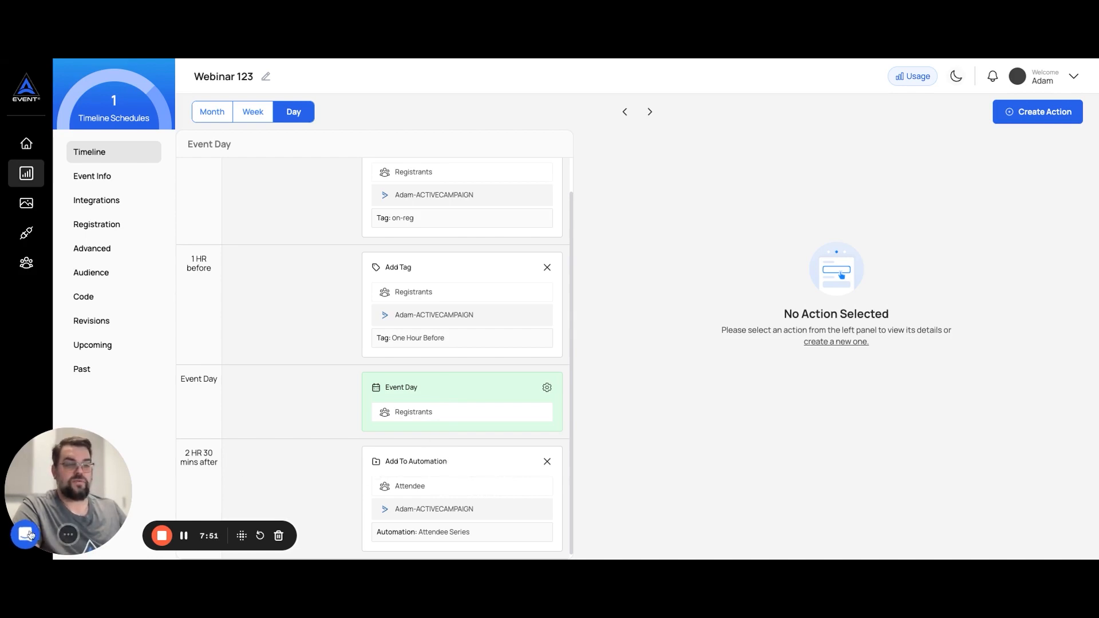
# Open the support widget and look through its Messages, Help and Home sections for ways to get assistance.
pyautogui.click(23, 542)
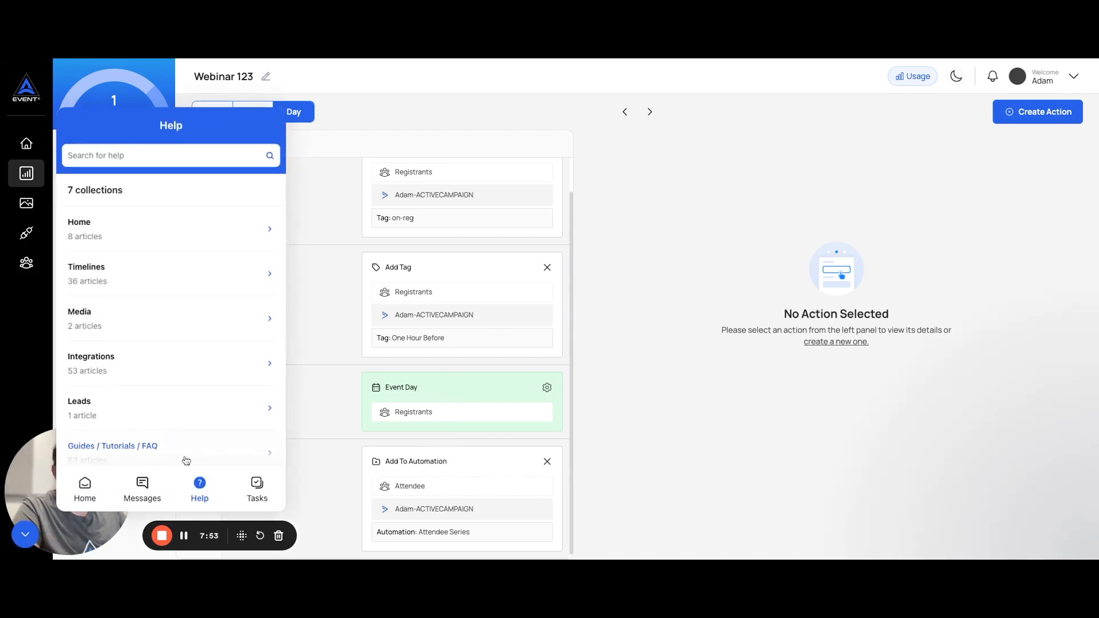
pyautogui.click(146, 489)
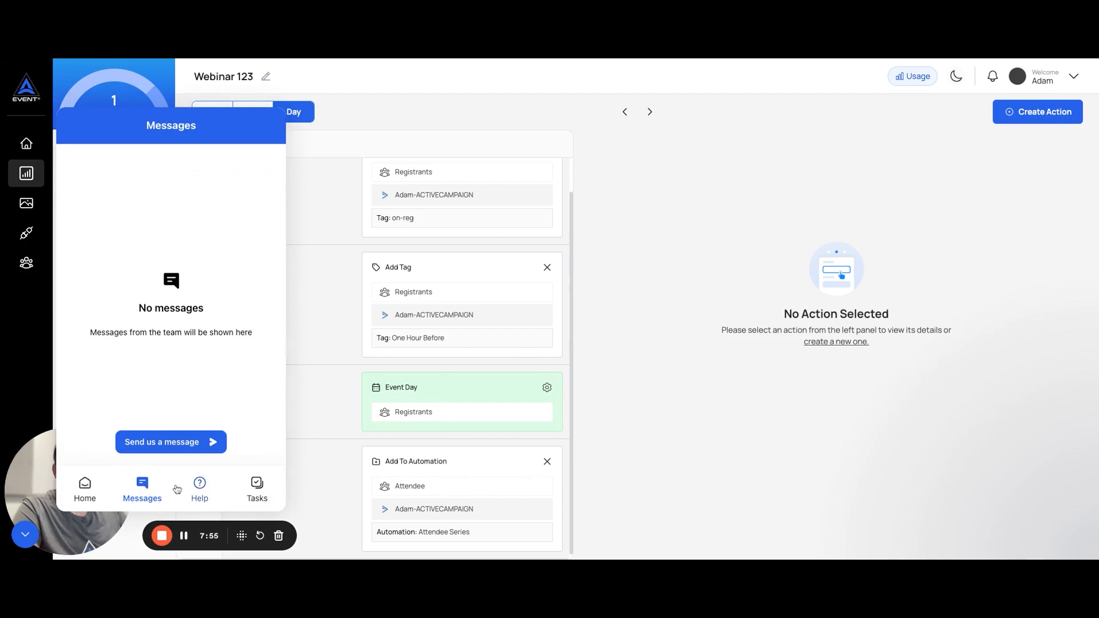
pyautogui.click(196, 489)
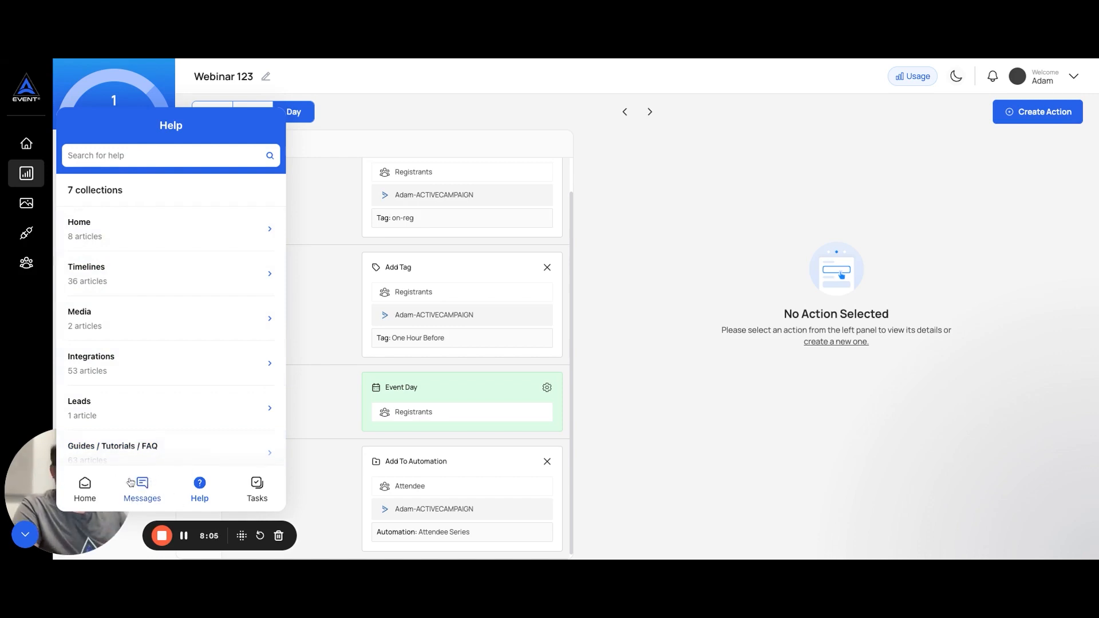
pyautogui.click(90, 486)
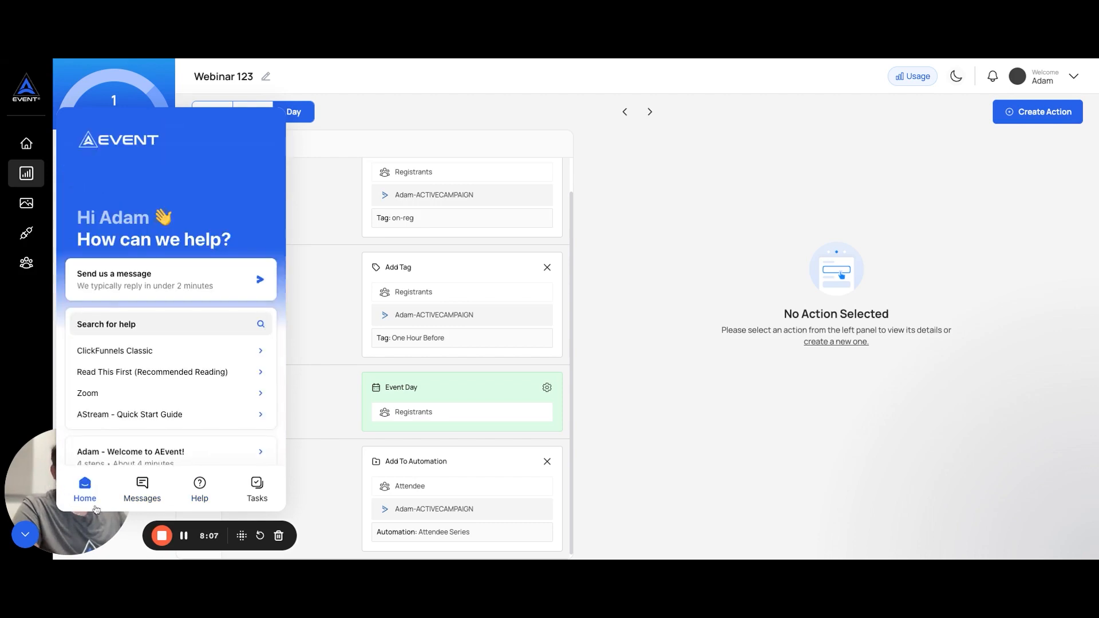